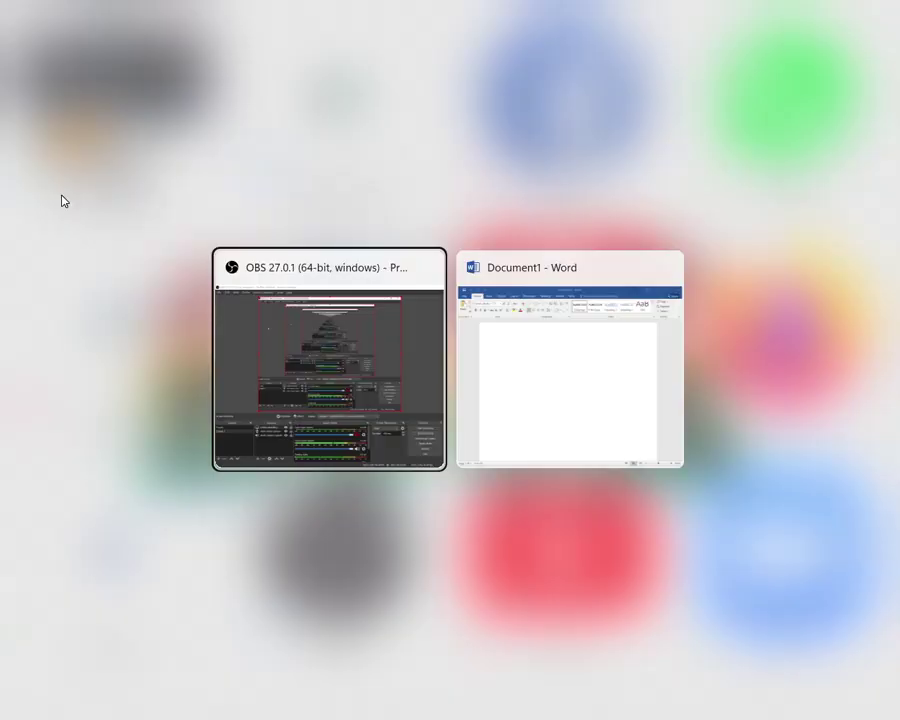
pyautogui.hotkey('alt', 'Tab')
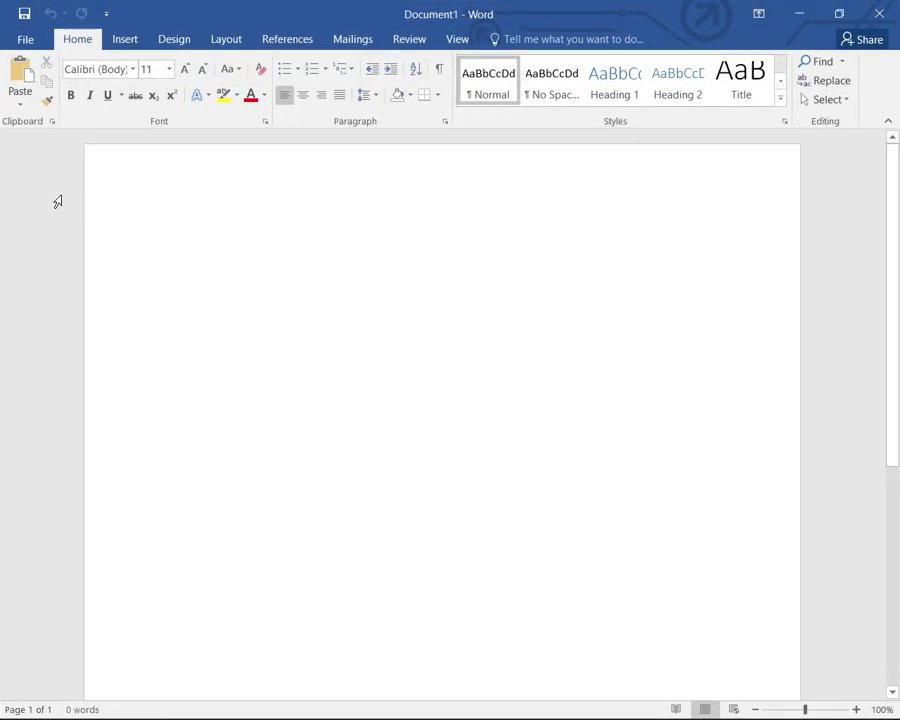
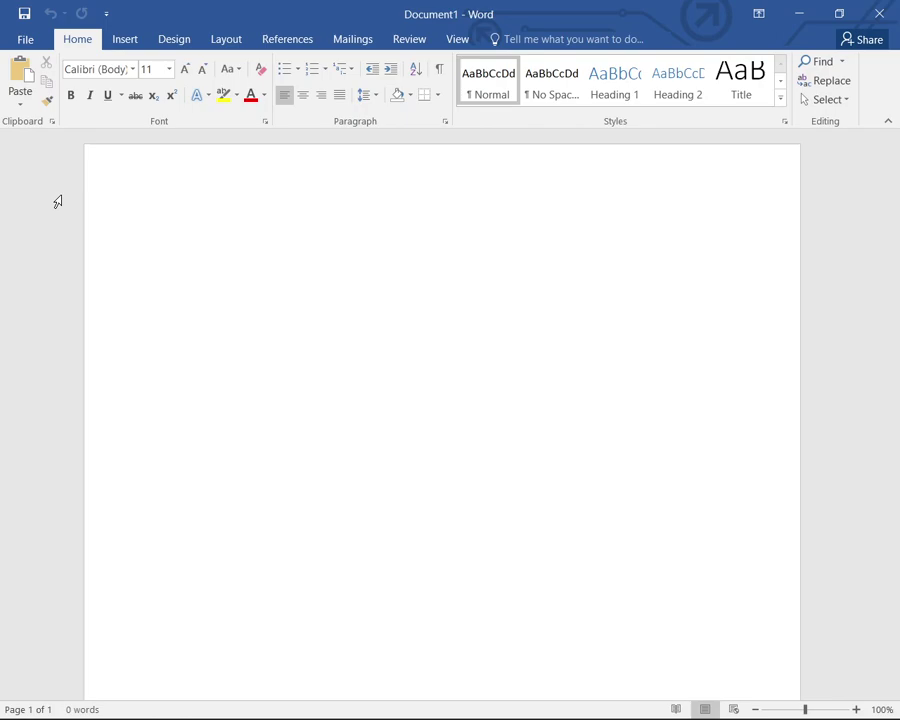
# Step: Type 'Moin' in bold as the first word of the blank document
pyautogui.hotkey('ctrl', 'b')
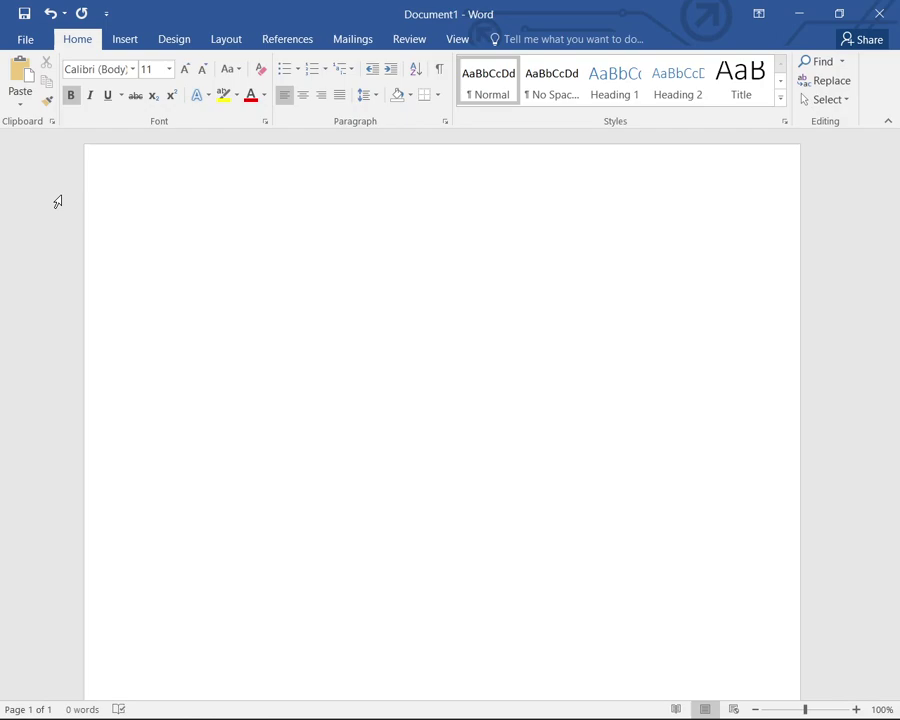
pyautogui.write('Mo')
pyautogui.write('in')
# Step: Start a new line below the bold word 'Moin'
pyautogui.hotkey('ctrl', 'b')
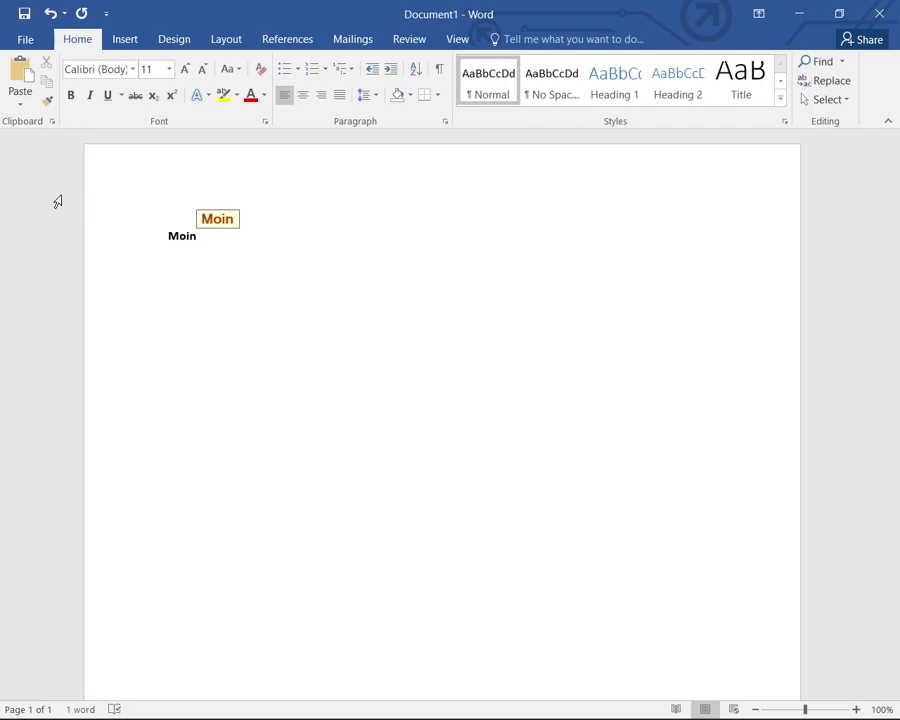
pyautogui.hotkey('ctrl', 'b')
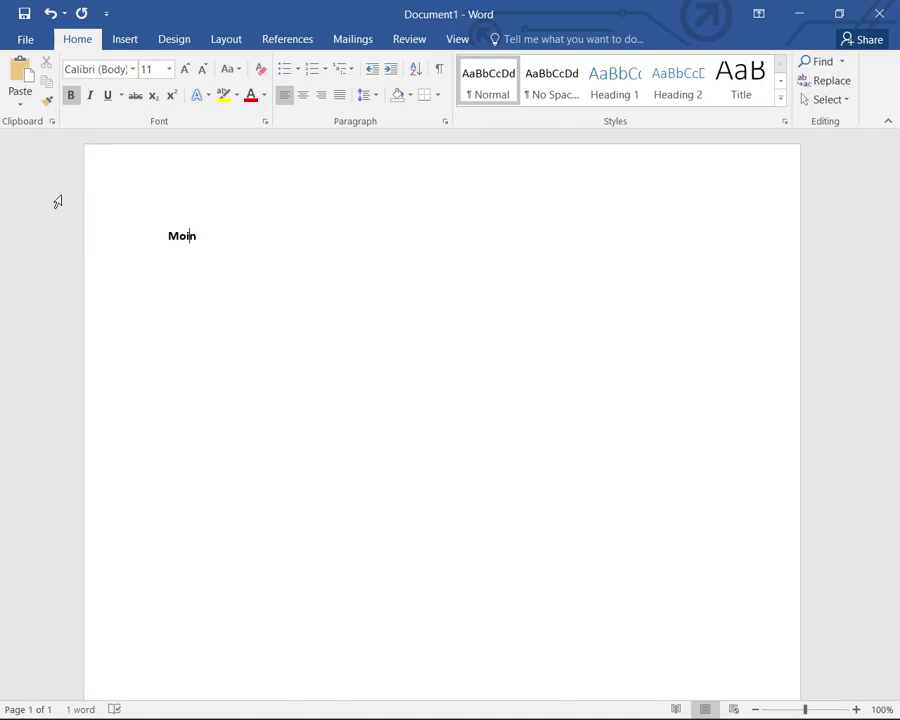
pyautogui.press('End')
pyautogui.press('Return')
# Step: Turn bold off and type 'Khan' in regular text on the second line
pyautogui.hotkey('ctrl', 'b')
pyautogui.press('Up')
pyautogui.press('Down')
pyautogui.write('Khan')
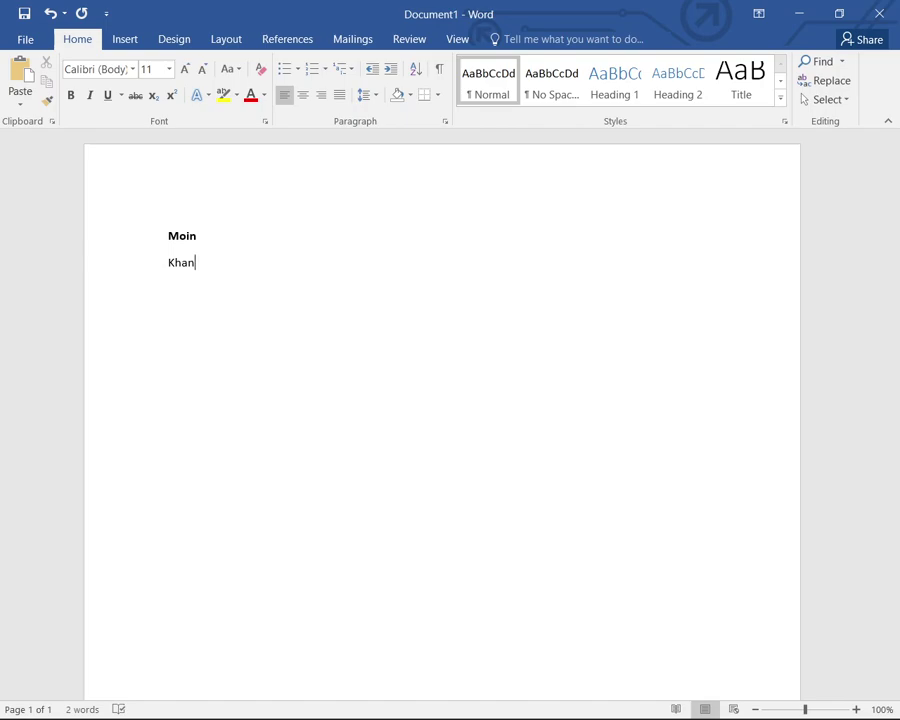
pyautogui.press('Home')
pyautogui.press('Down')
pyautogui.press('Up')
pyautogui.press('Up')
pyautogui.press('Insert+f')
pyautogui.press('Insert+f')
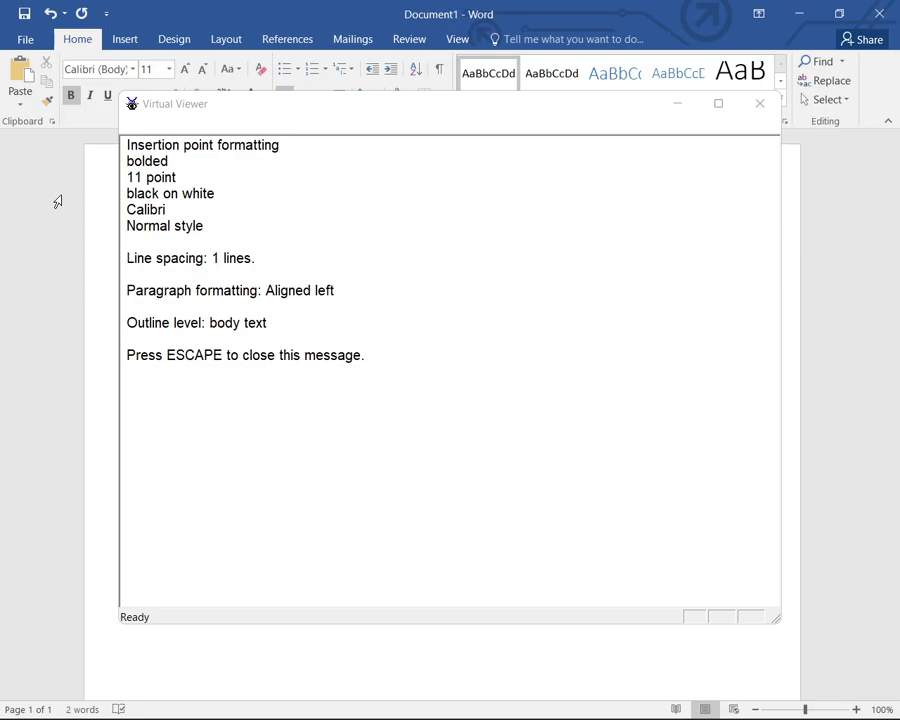
pyautogui.press('Escape')
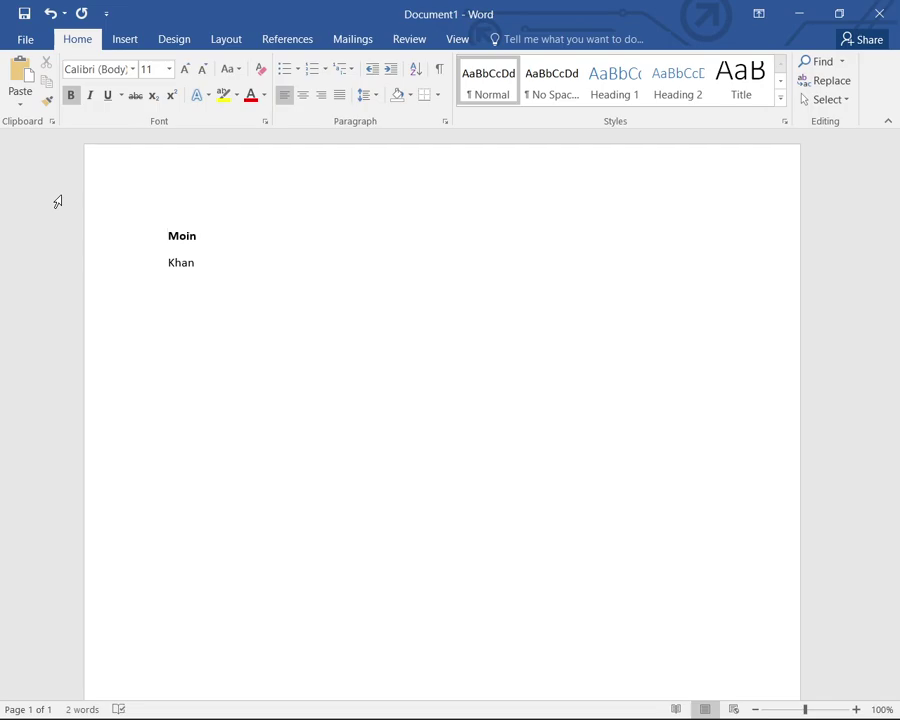
pyautogui.press('Down')
pyautogui.press('Up')
pyautogui.press('Down')
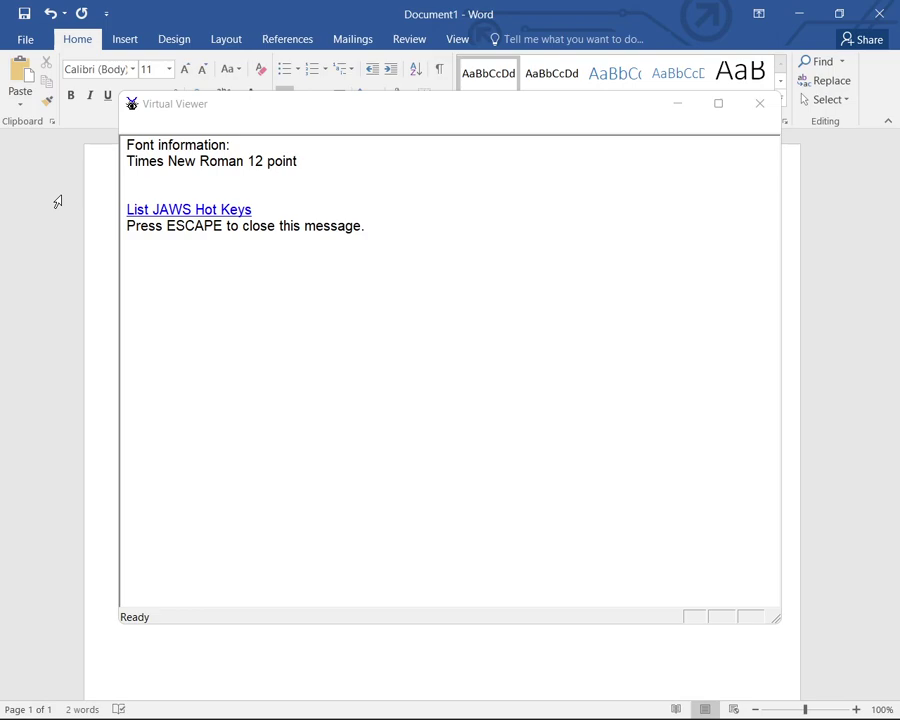
pyautogui.press('Escape')
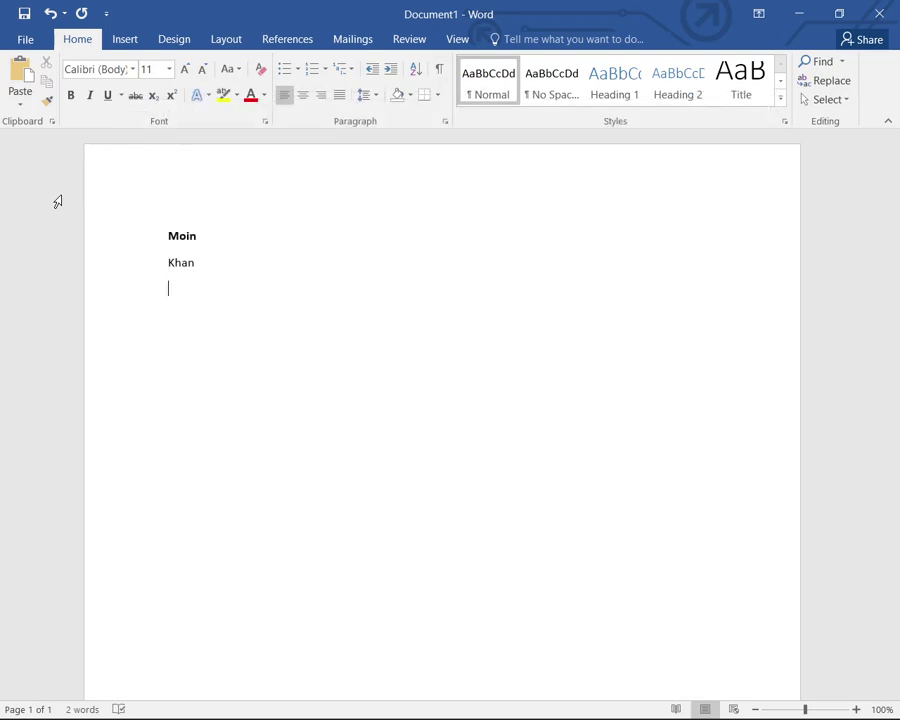
pyautogui.press('Up')
pyautogui.press('Down')
pyautogui.press('Down')
pyautogui.press('Up')
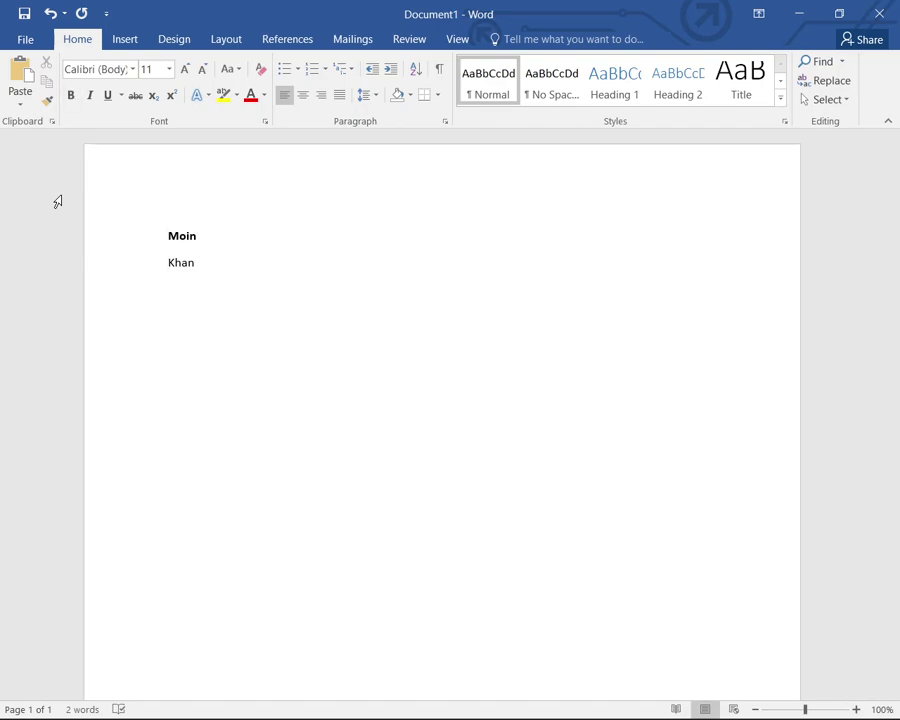
# Step: Add a new italic line reading 'karachi' below the second line
pyautogui.press('End')
pyautogui.press('Return')
pyautogui.hotkey('ctrl', 'i')
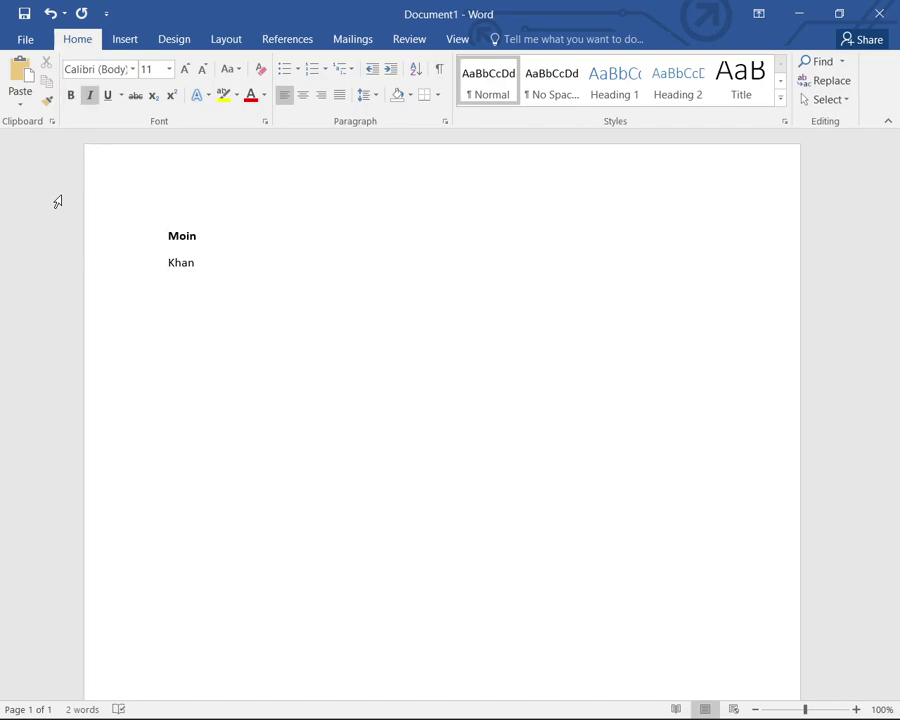
pyautogui.write('k')
pyautogui.write('arachi')
# Step: Add plain 'pakistan' on the next line, then check Karachi's italic formatting in Virtual Viewer
pyautogui.press('Return')
pyautogui.hotkey('ctrl', 'i')
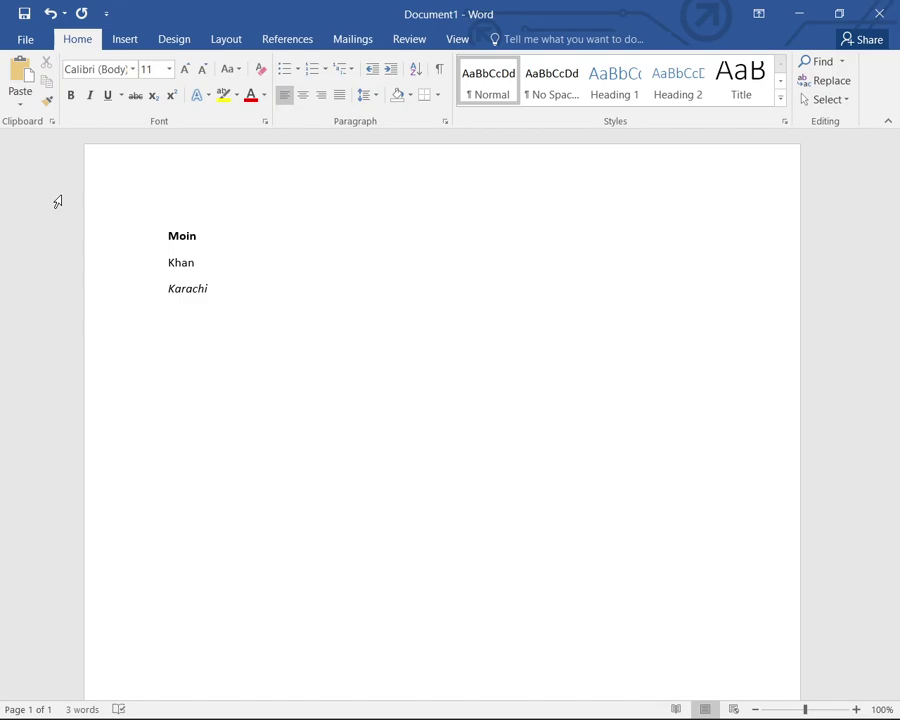
pyautogui.write('pakist')
pyautogui.write('a')
pyautogui.write('n')
pyautogui.press('Return')
pyautogui.press('Up')
pyautogui.press('Up')
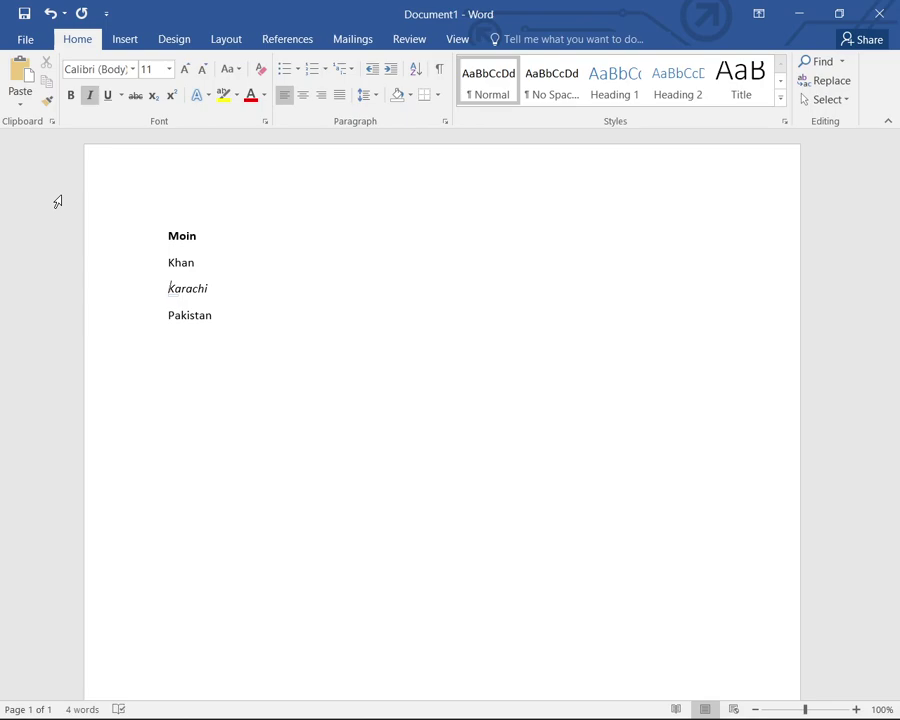
pyautogui.press('Insert+f')
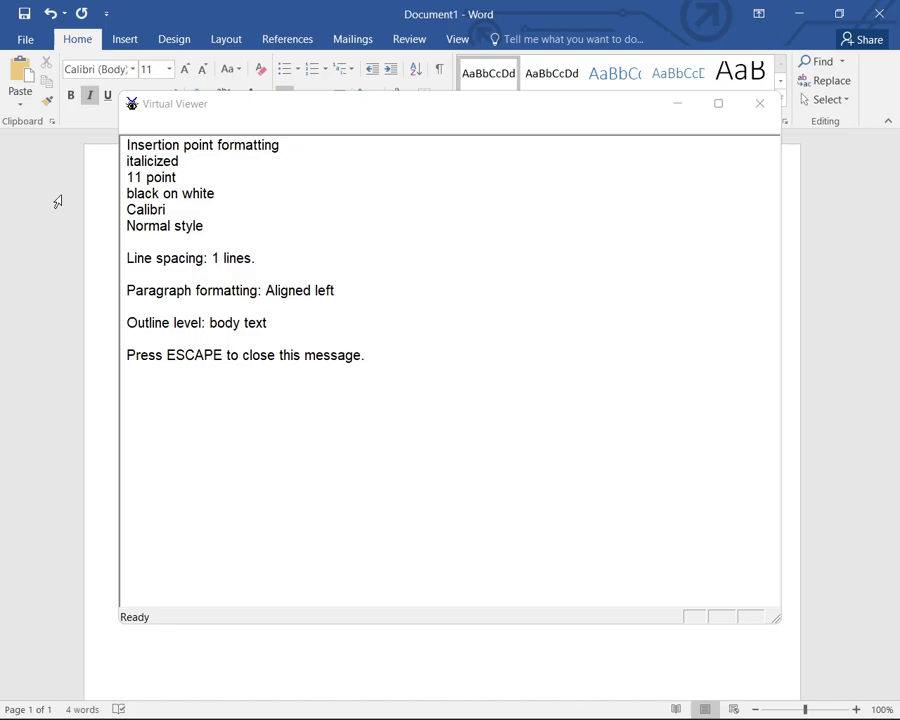
# Step: Read Pakistan's formatting with Insert+F, confirm it has no italic, and close the viewer
pyautogui.press('Escape')
pyautogui.press('Down')
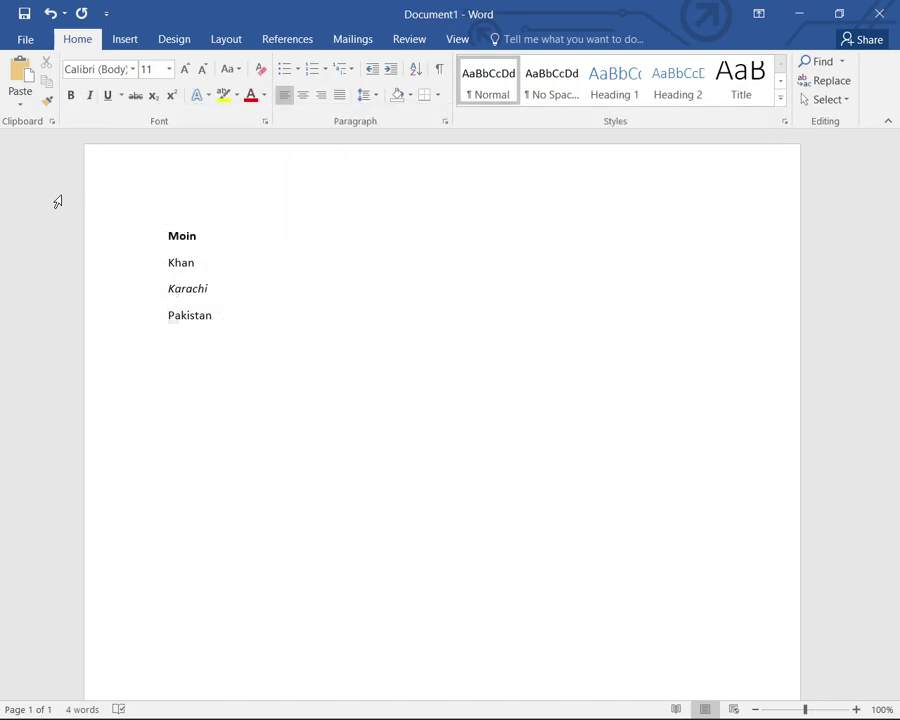
pyautogui.press('Insert+f')
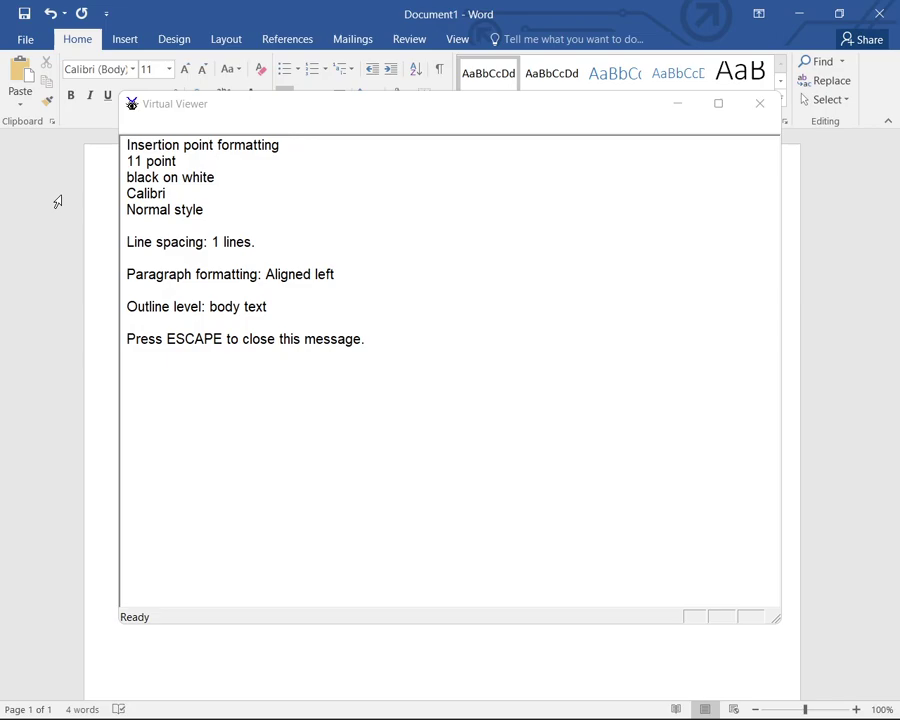
pyautogui.press('Escape')
pyautogui.press('Down')
pyautogui.press('Up')
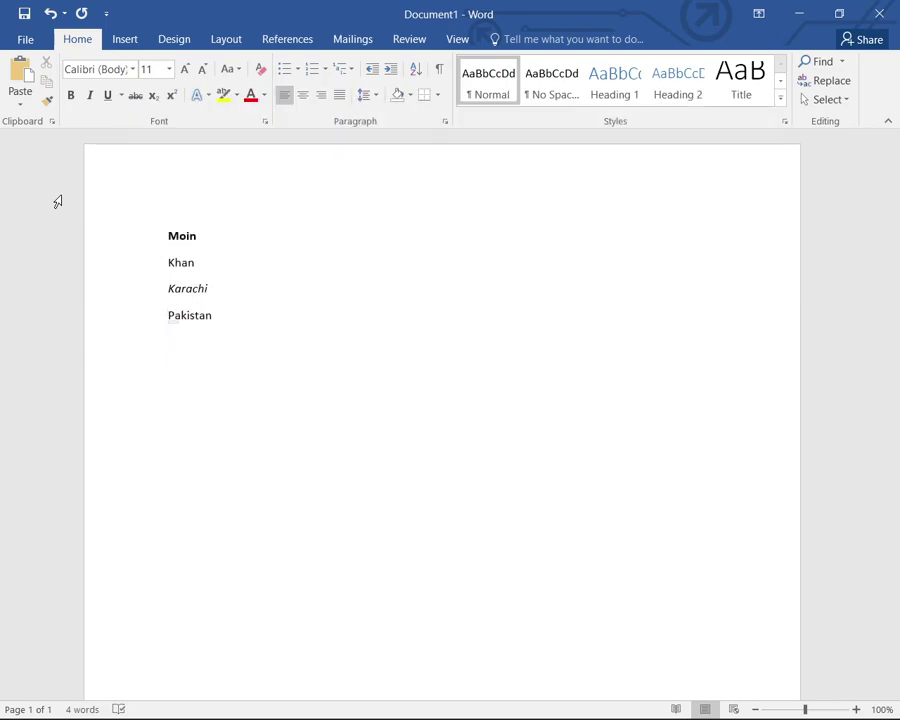
# Step: Move between the Karachi and Pakistan lines to compare their formatting
pyautogui.press('Up')
pyautogui.press('Down')
pyautogui.press('Up')
pyautogui.press('Down')
pyautogui.press('Up')
pyautogui.press('Down')
pyautogui.press('Up')
pyautogui.press('Down')
pyautogui.press('Down')
# Step: Type underlined 'quick' on a new line and capitalise it to Quick
pyautogui.hotkey('ctrl', 'u')
pyautogui.write('g')
pyautogui.write('u')
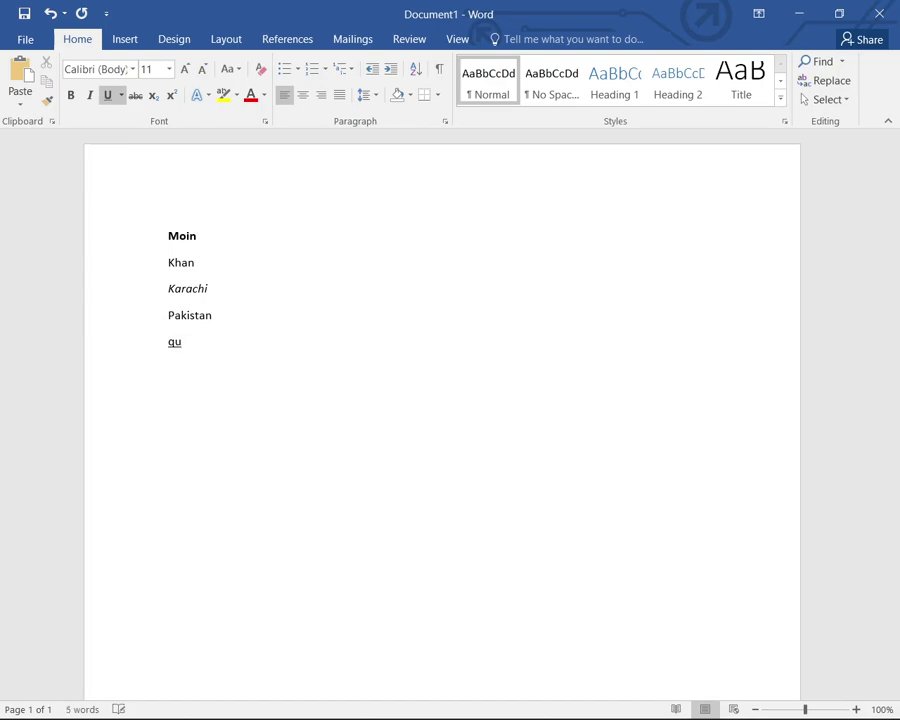
pyautogui.write('ick')
pyautogui.click(108, 95)
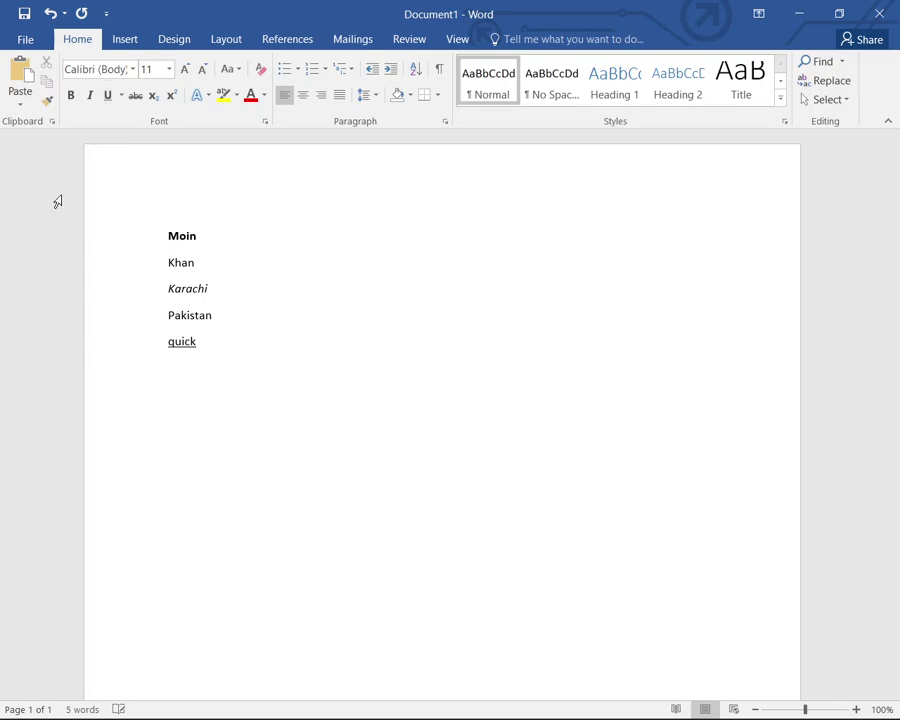
pyautogui.press('Left')
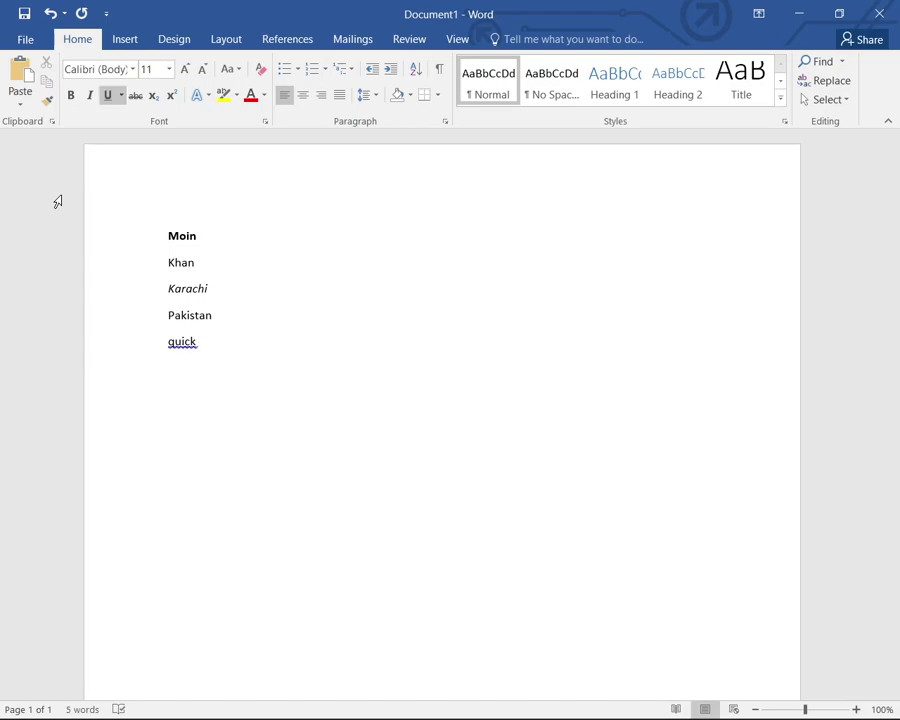
pyautogui.hotkey('shift', 'F3')
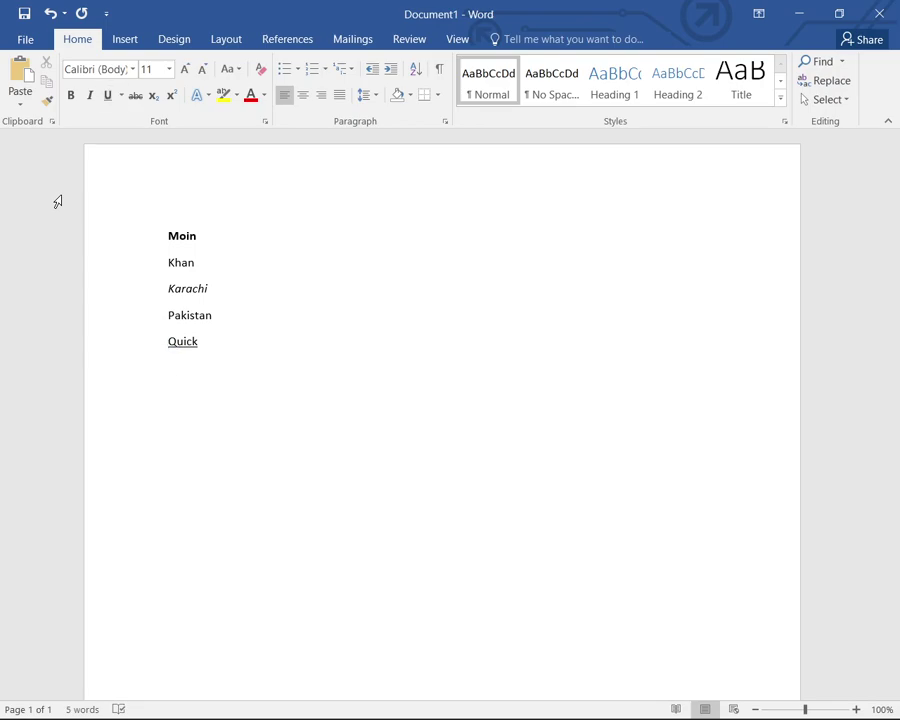
# Step: Add 'brown' on the next line, toggle its underline, and check formatting in Virtual Viewer
pyautogui.press('Down')
pyautogui.write('brow')
pyautogui.write('n')
pyautogui.press('Left')
pyautogui.hotkey('ctrl', 'u')
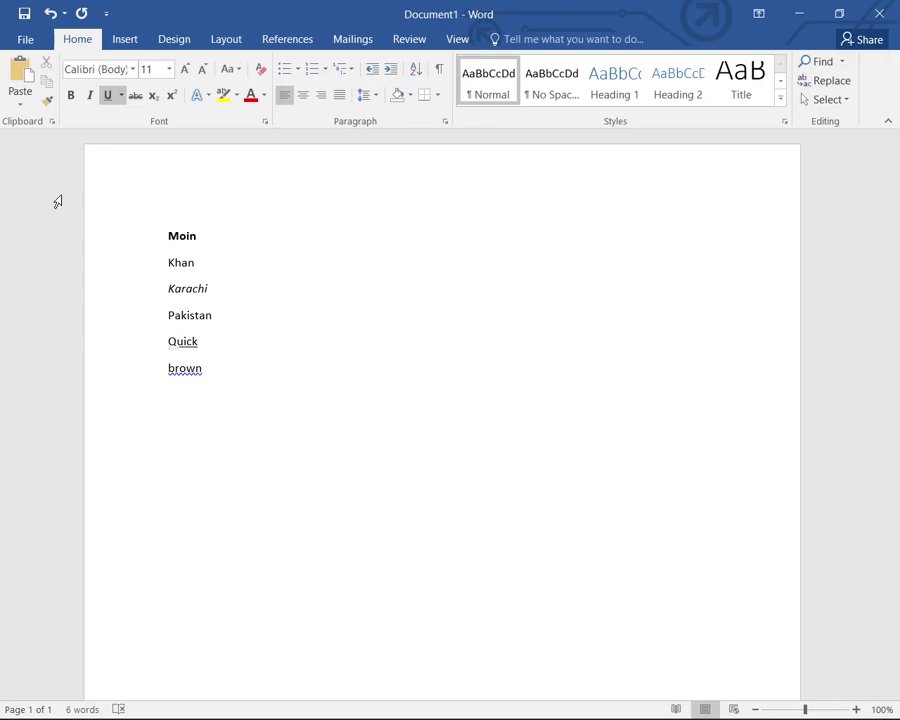
pyautogui.press('Insert+f')
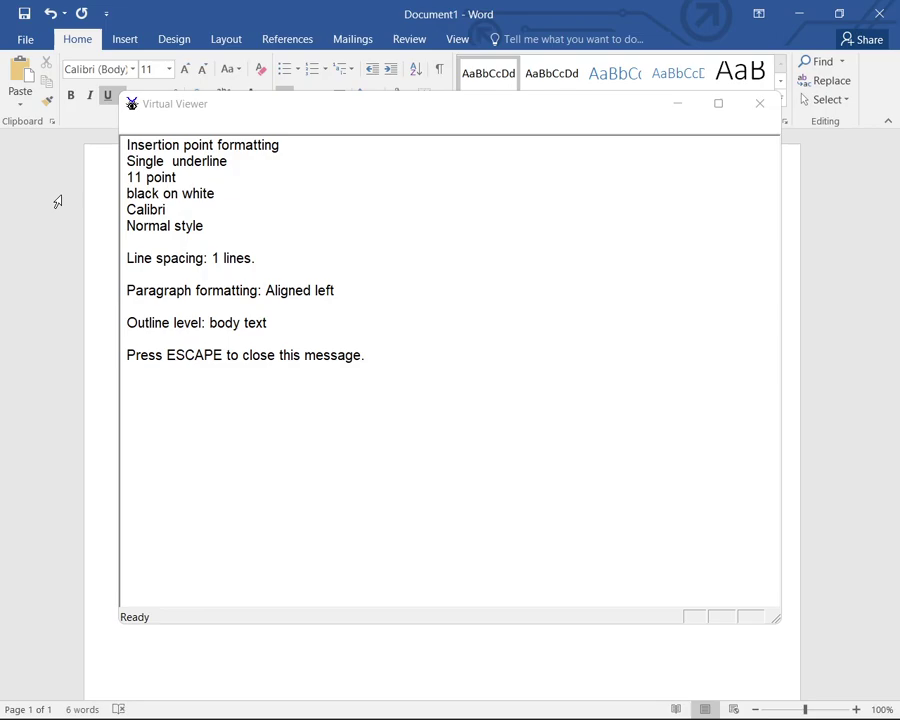
# Step: Recheck the formatting at the end of Quick in Virtual Viewer
pyautogui.press('Escape')
pyautogui.press('Down')
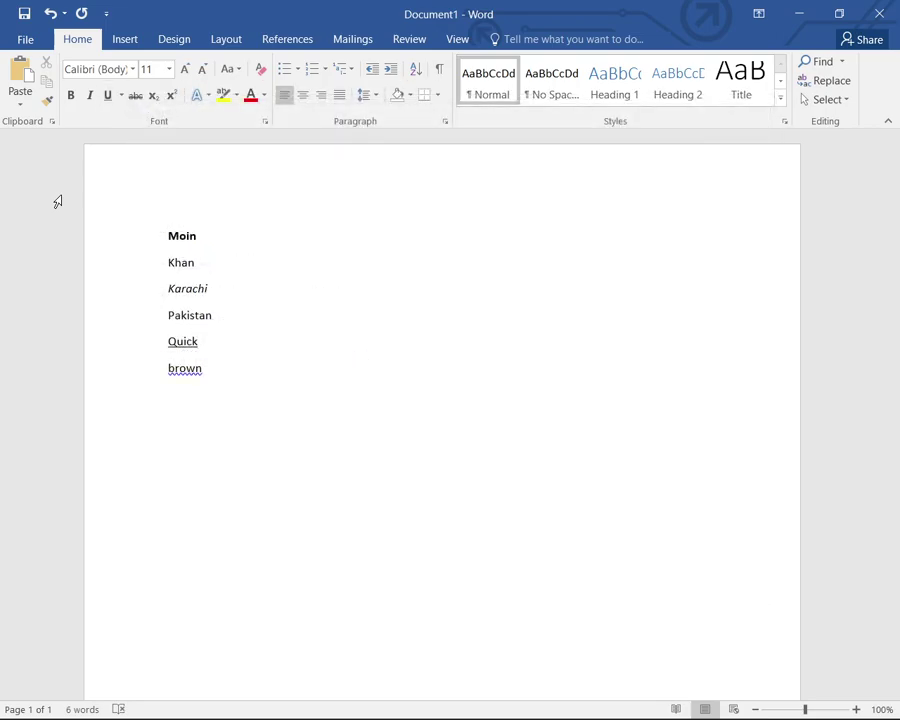
pyautogui.press('Up')
pyautogui.press('Insert+f')
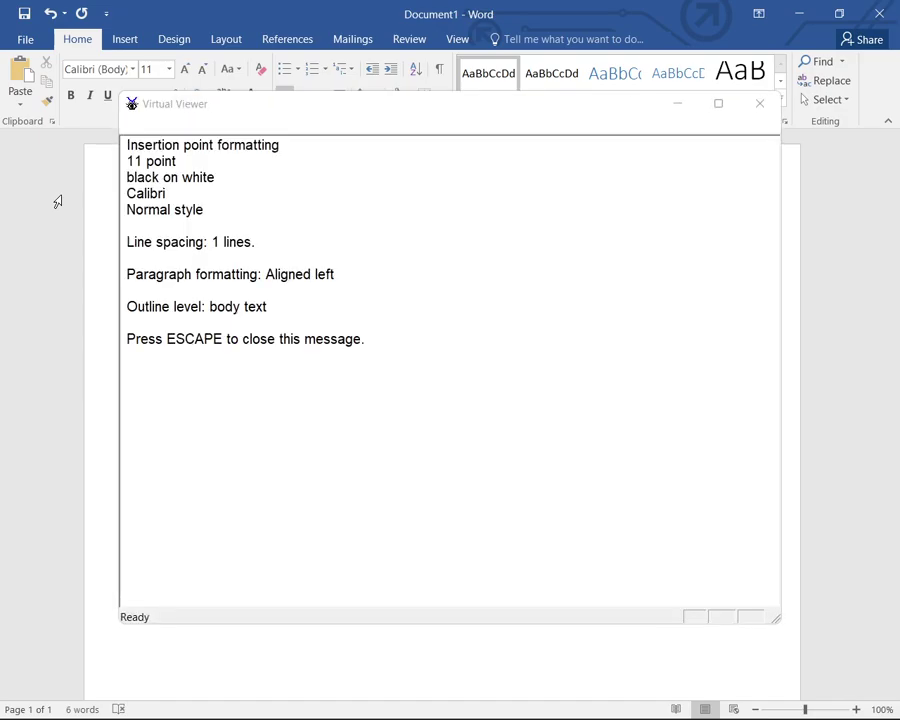
pyautogui.press('Escape')
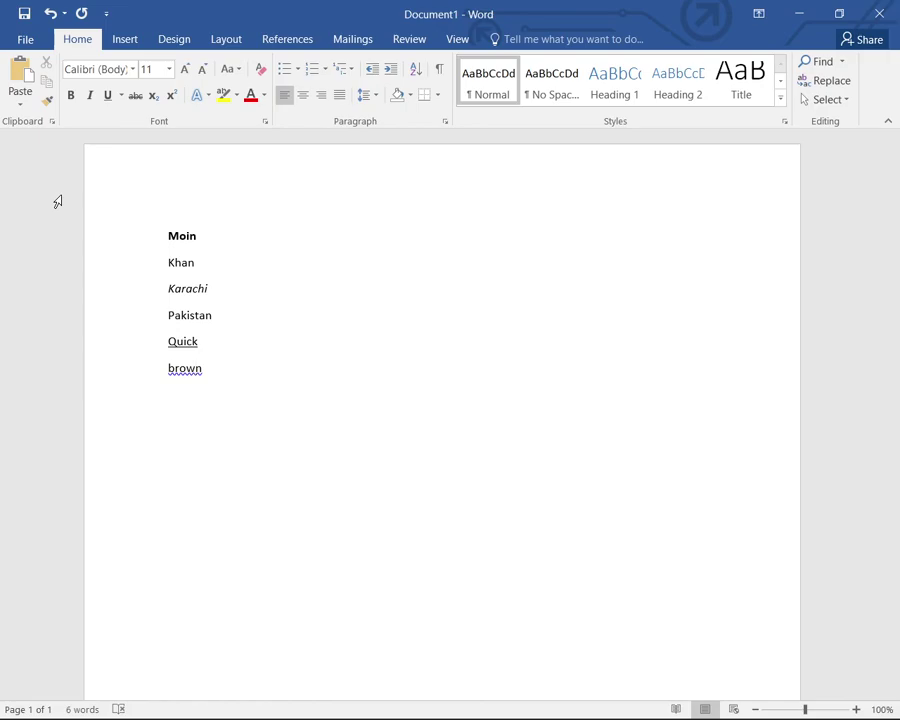
# Step: Read the formatting of the bold first line, then of Karachi, in Virtual Viewer
pyautogui.press('Up')
pyautogui.press('Right')
pyautogui.press('Left')
pyautogui.press('insert+f')
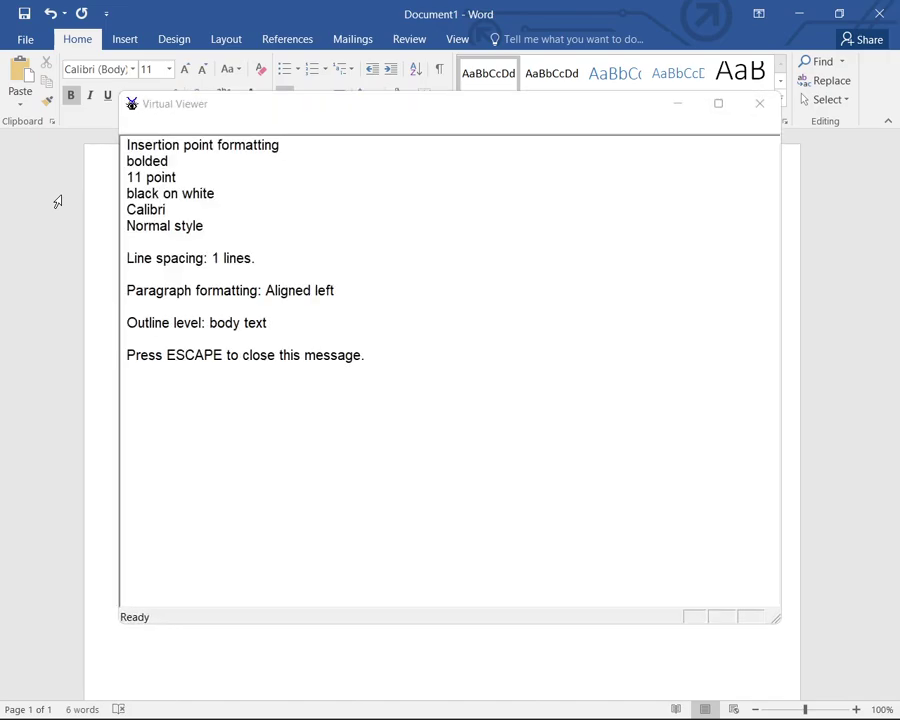
pyautogui.press('Escape')
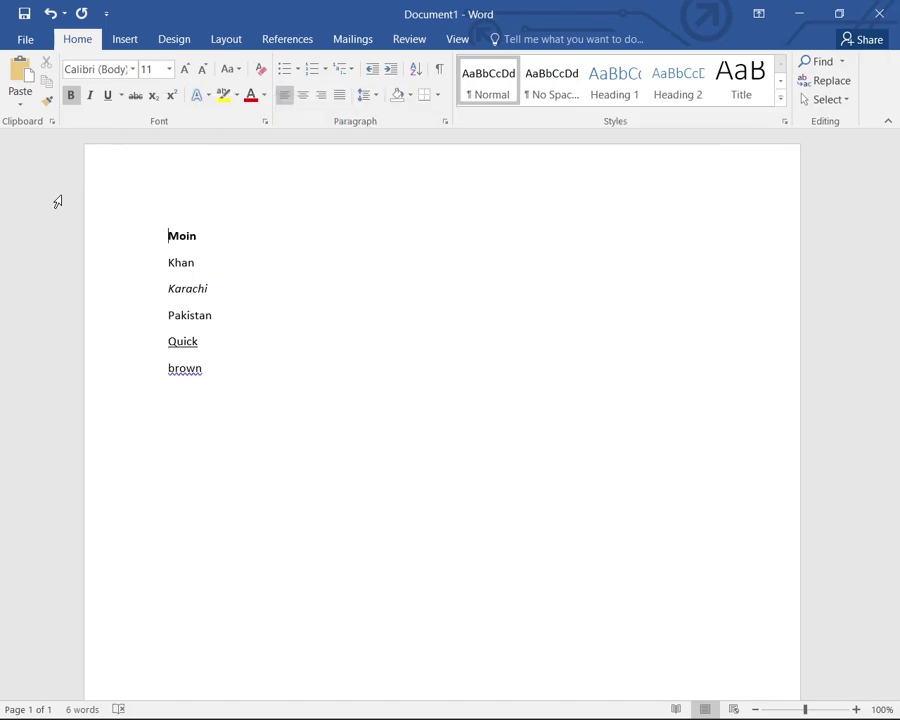
pyautogui.press('insert+f')
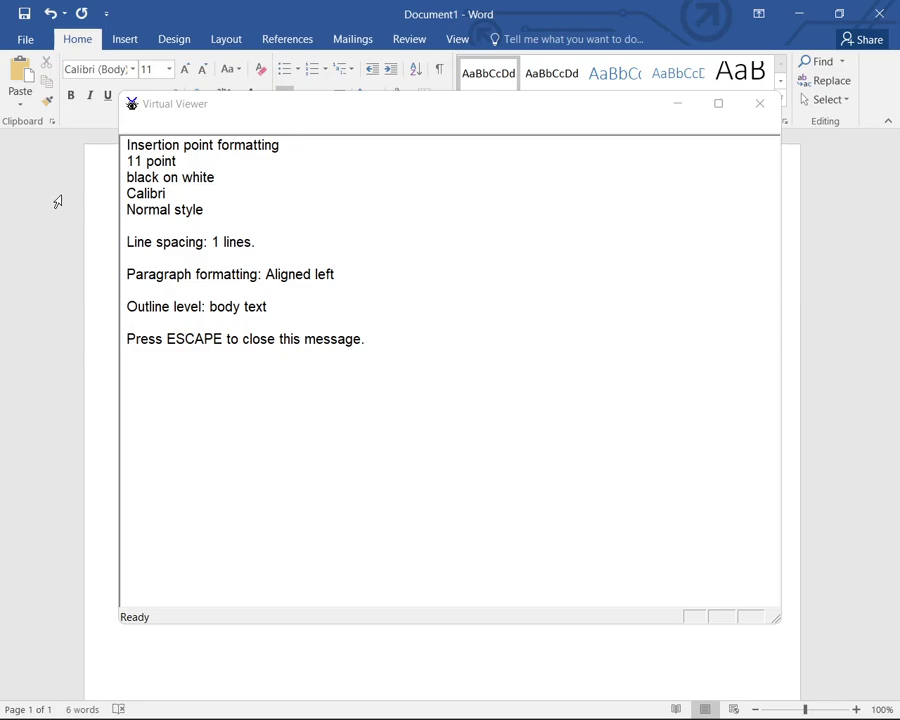
pyautogui.press('Escape')
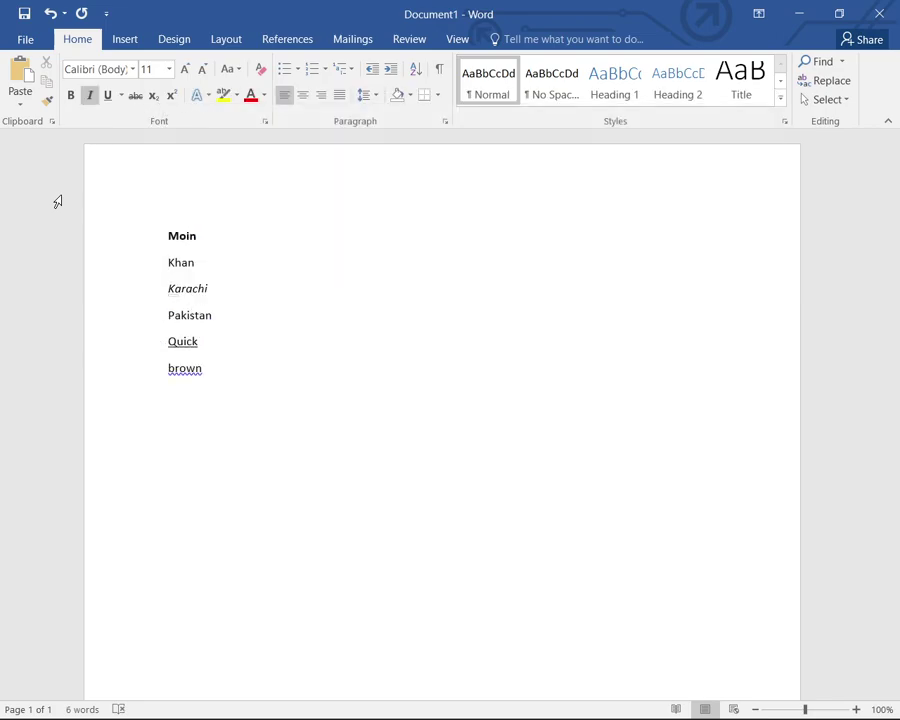
pyautogui.press('insert+f')
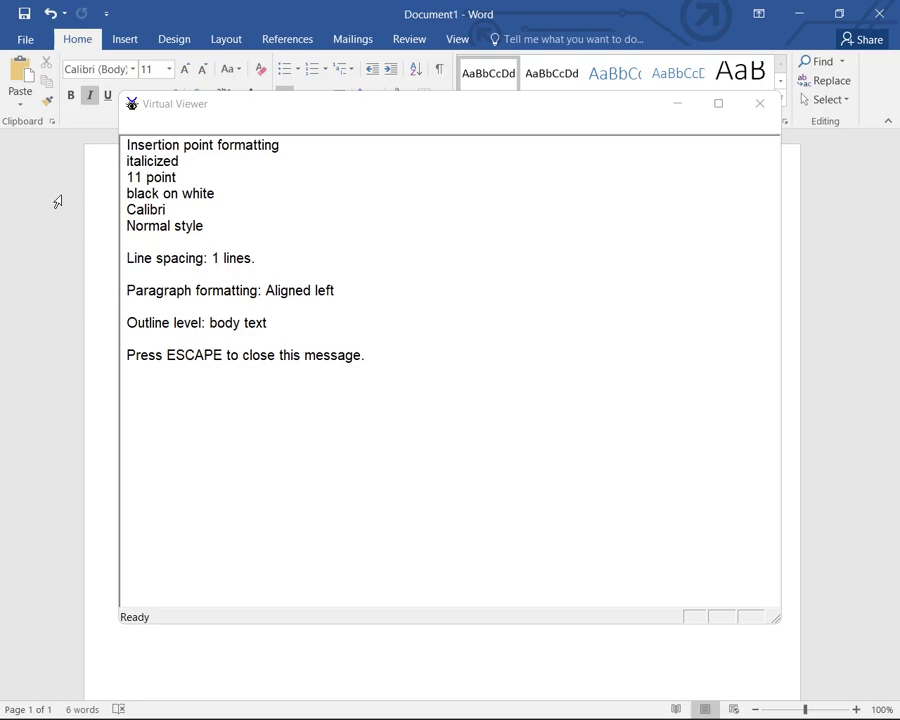
pyautogui.press('Escape')
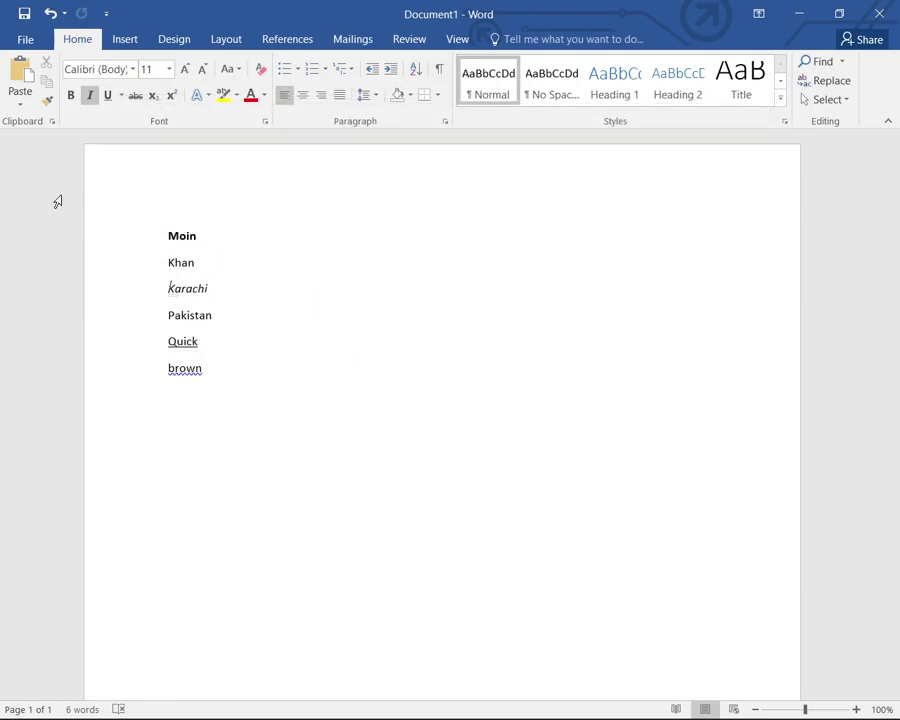
# Step: Check Pakistan's formatting, then reread the formatting of Quick
pyautogui.press('Down')
pyautogui.press('Insert+f')
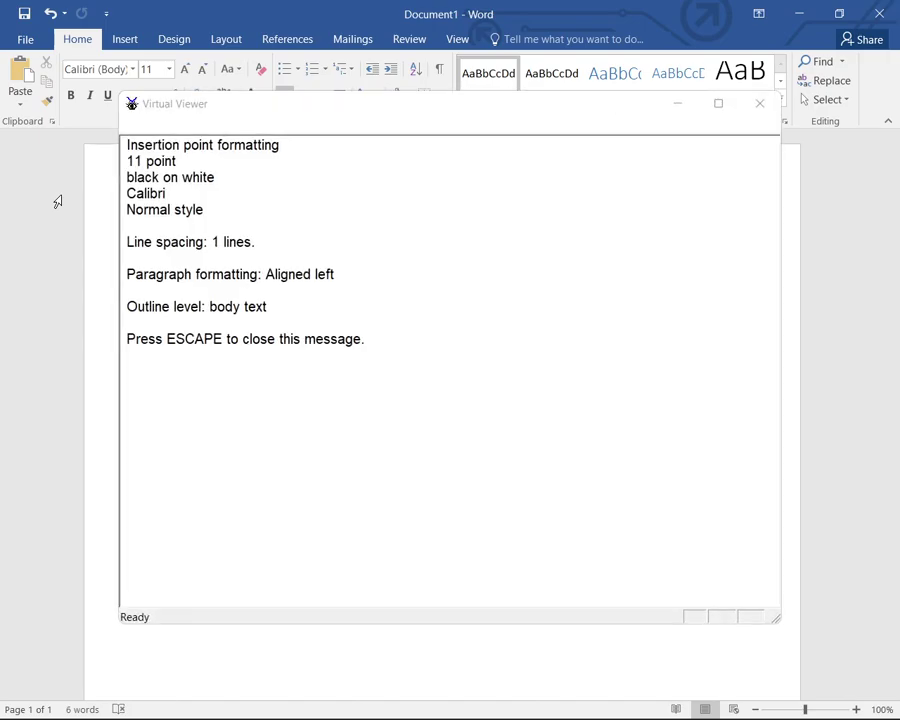
pyautogui.press('Escape')
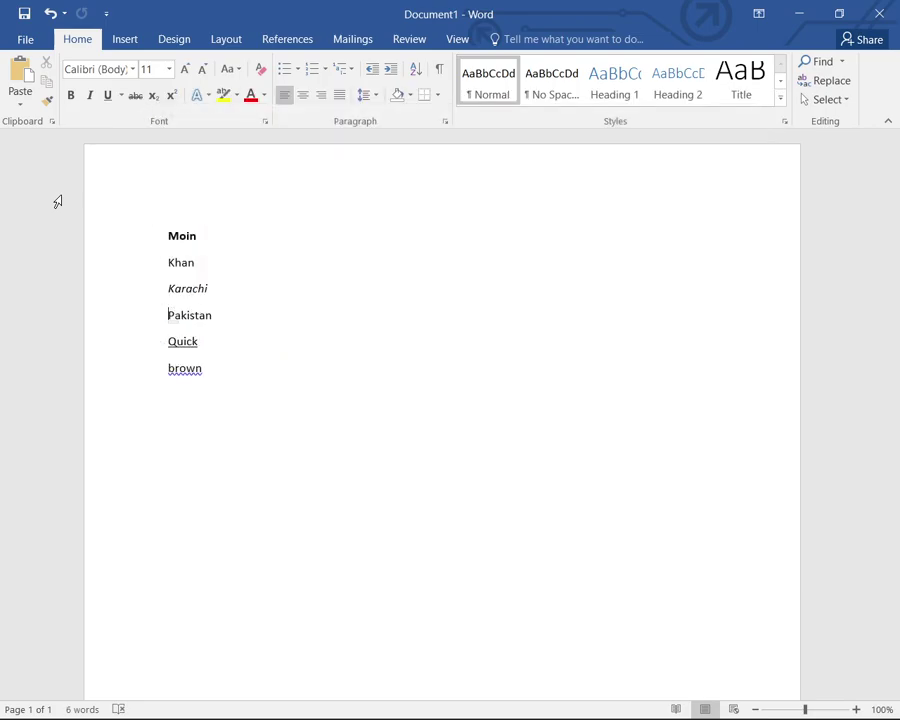
pyautogui.press('Down')
pyautogui.press('Left')
pyautogui.press('Right')
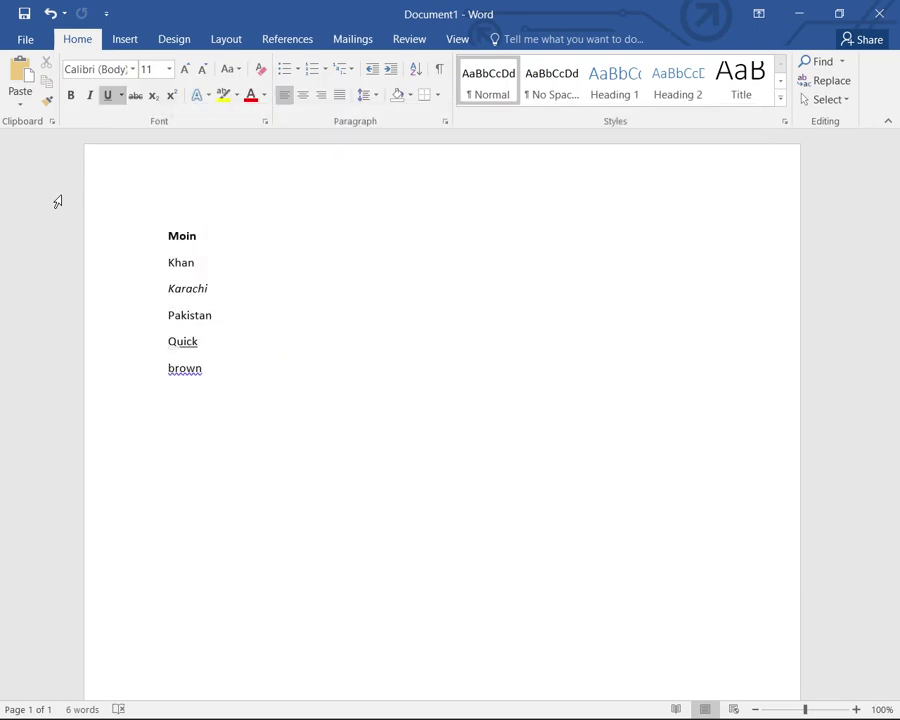
pyautogui.press('Insert+f')
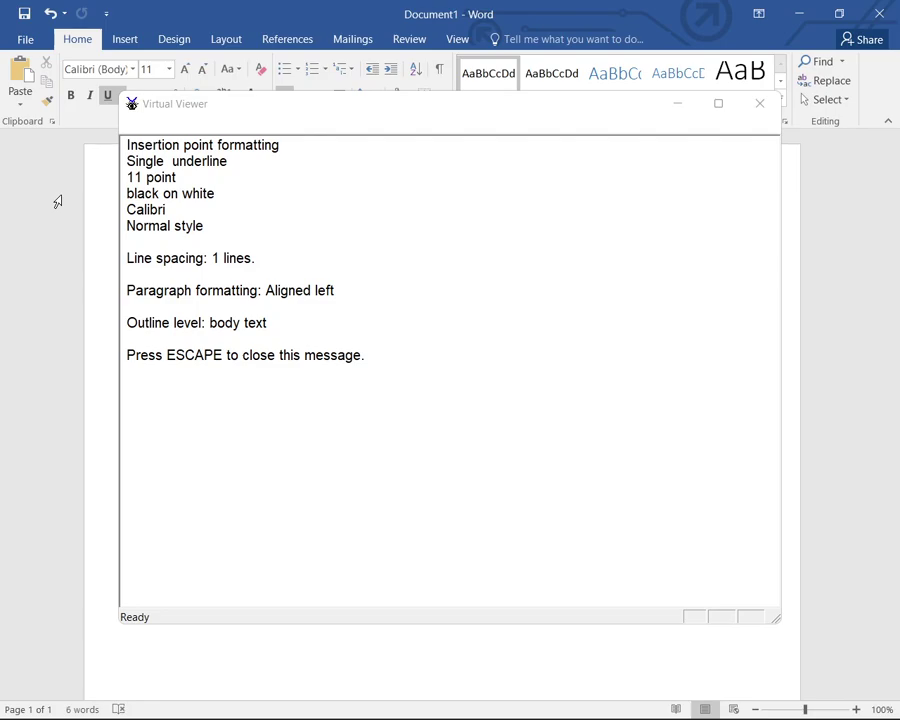
pyautogui.press('Escape')
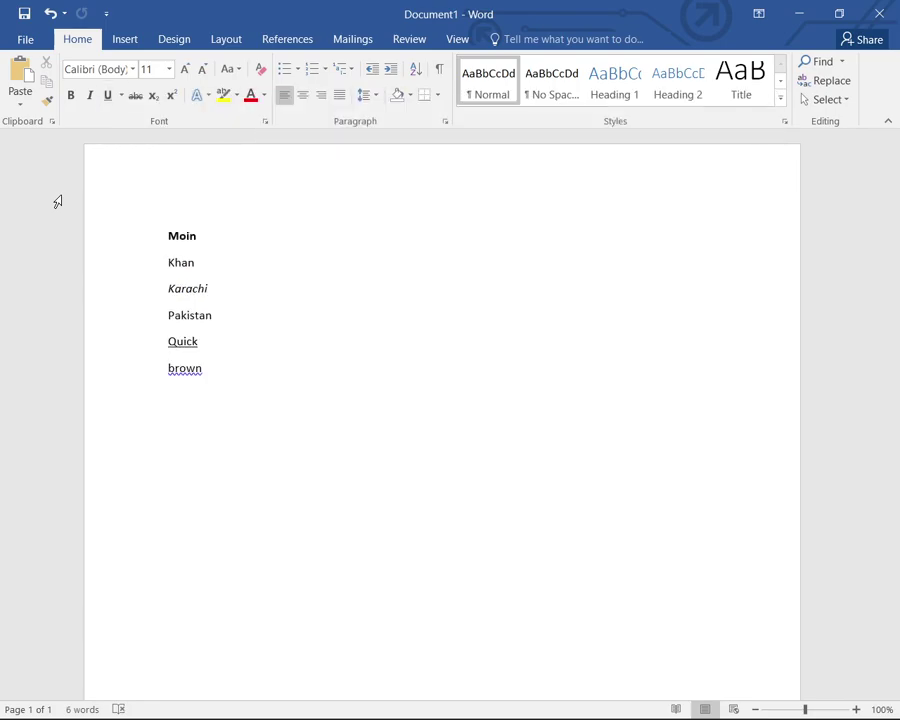
# Step: Check brown's formatting and capitalise it to Brown with Shift+F3
pyautogui.press('Down')
pyautogui.press('Insert+f')
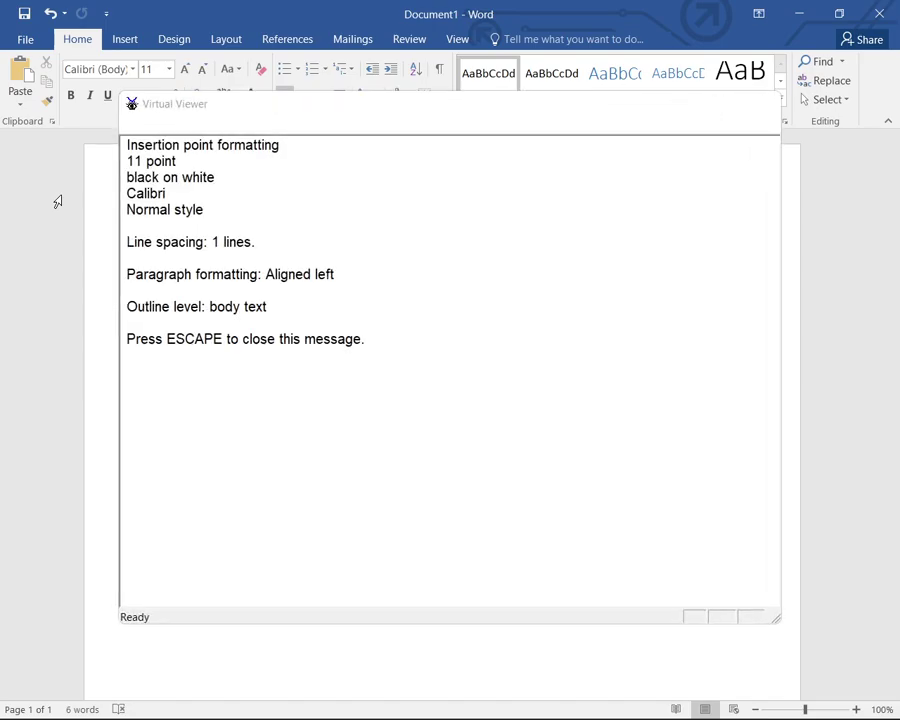
pyautogui.press('Escape')
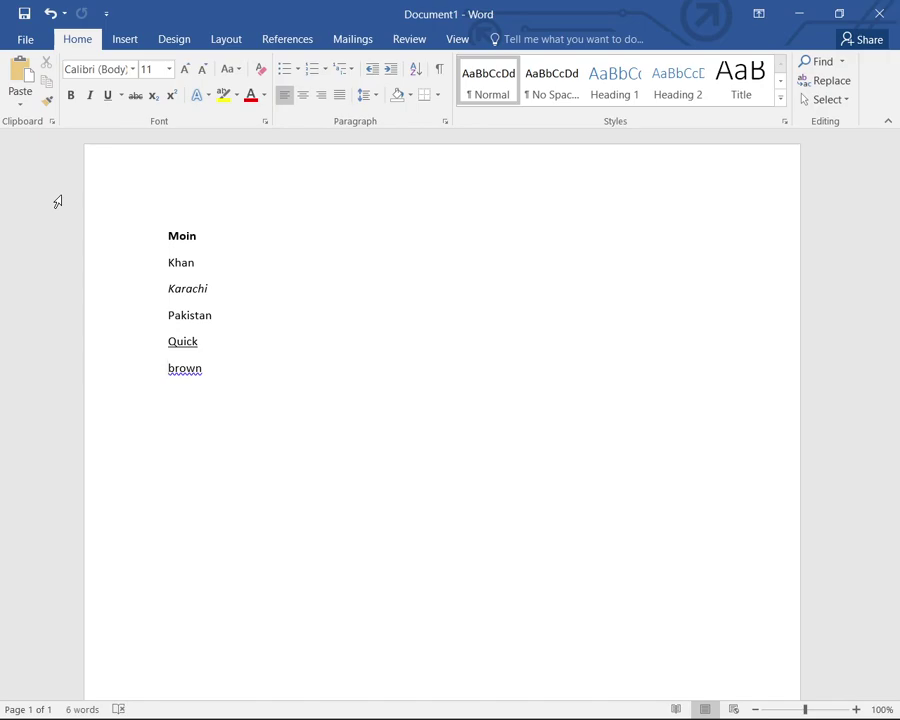
pyautogui.hotkey('shift', 'F3')
# Step: Clear the document and type 'A quick brown fox jumps over the lazy dog.'
pyautogui.hotkey('ctrl', 'a')
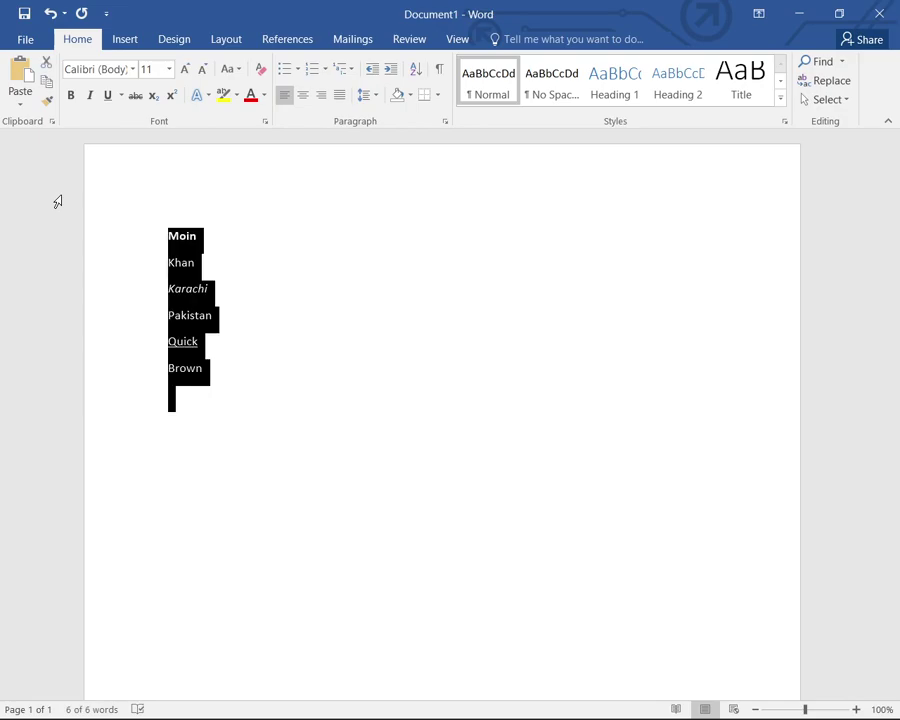
pyautogui.press('Delete')
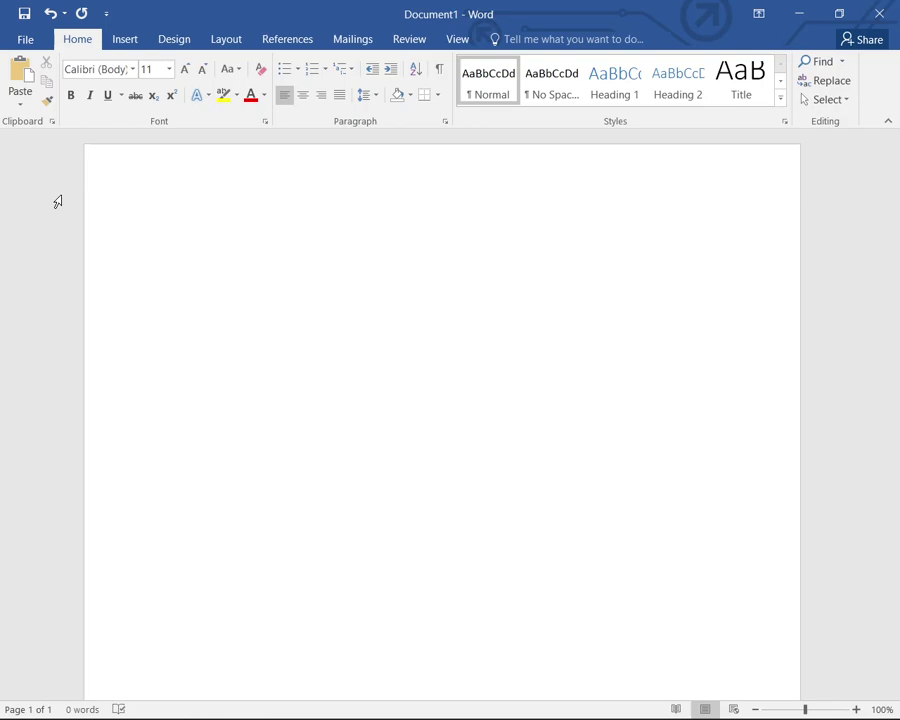
pyautogui.write('A qui')
pyautogui.write('ck brown')
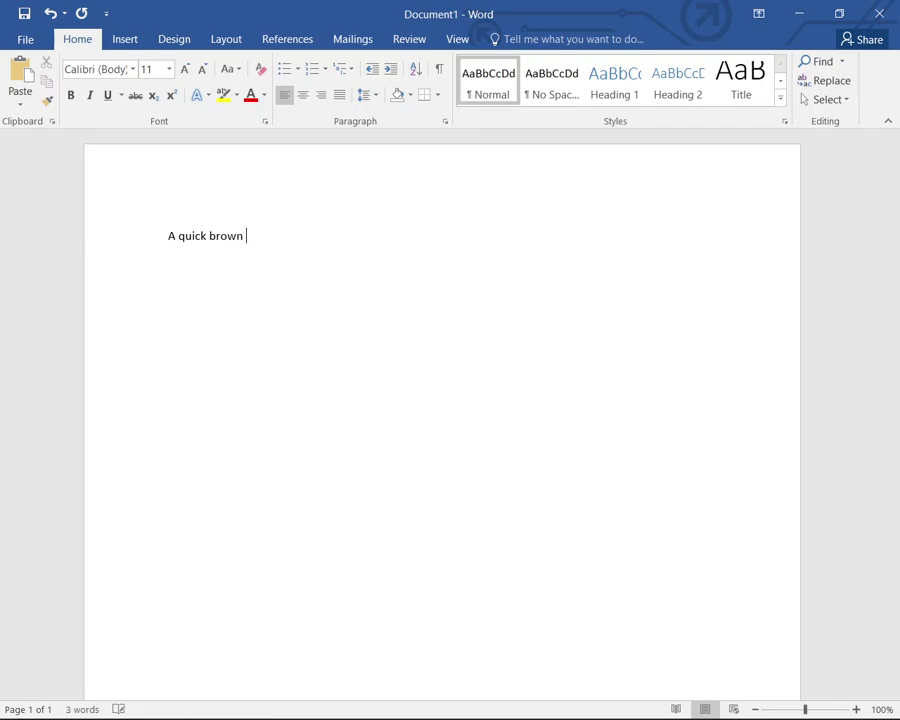
pyautogui.write(' fox jump')
pyautogui.write('s over the ')
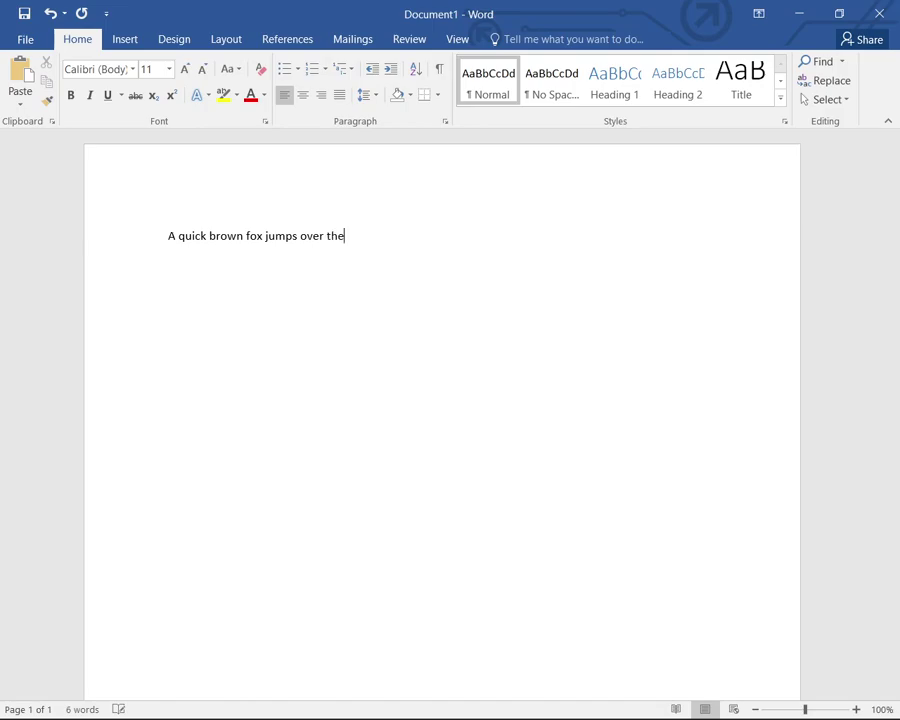
pyautogui.write('lazy do')
pyautogui.write('g.')
# Step: Select the word 'quick' in the sentence
pyautogui.press('Home')
pyautogui.press('Right')
pyautogui.press('Right')
pyautogui.press('Right')
pyautogui.press('Left')
pyautogui.hotkey('ctrl', 'shift', 'Right')
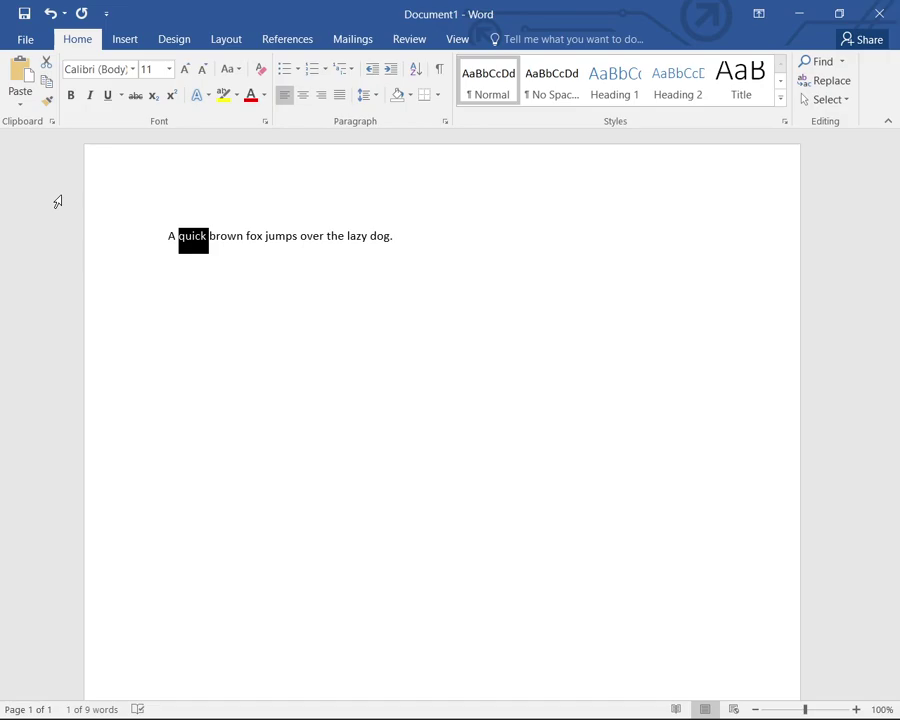
# Step: Bold 'quick' with Alt, H, 1 and confirm in Virtual Viewer that quick is bold, brown plain
pyautogui.press('alt')
pyautogui.press('h')
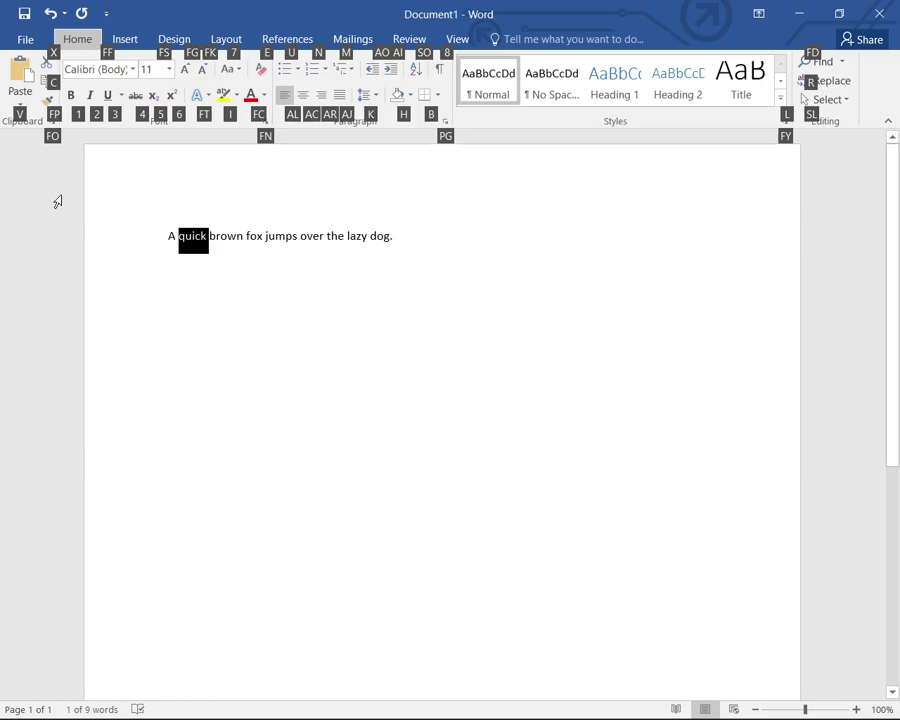
pyautogui.press('1')
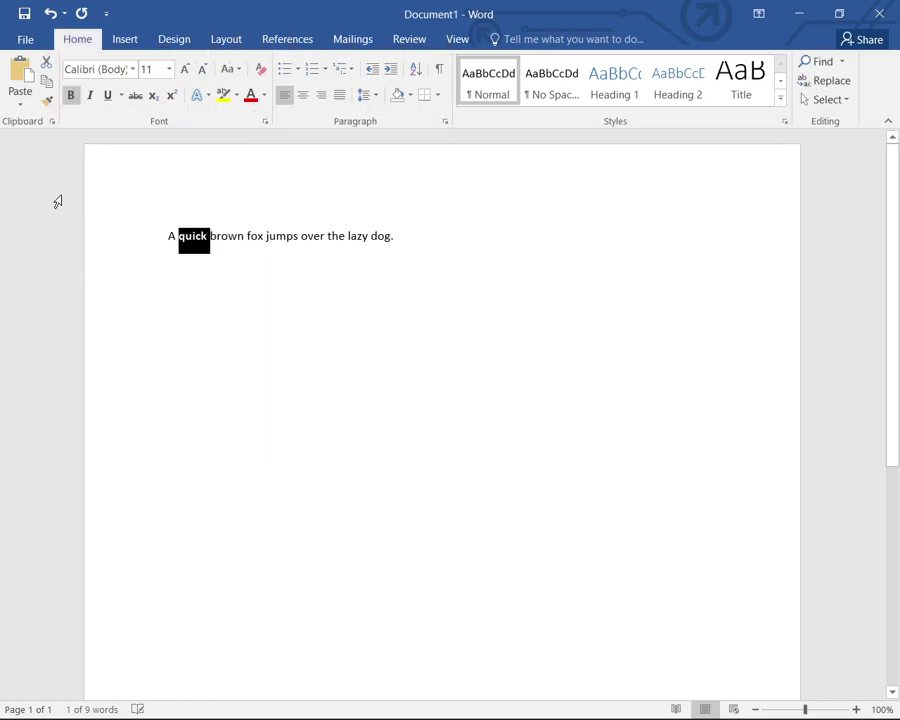
pyautogui.press('Left')
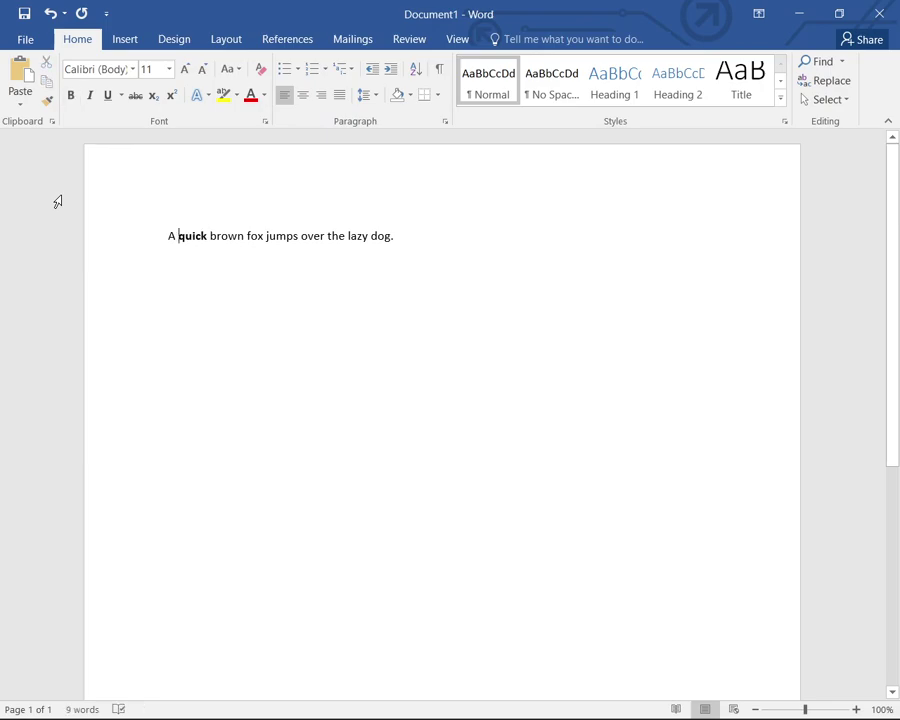
pyautogui.press('Insert+f')
pyautogui.press('Insert+f')
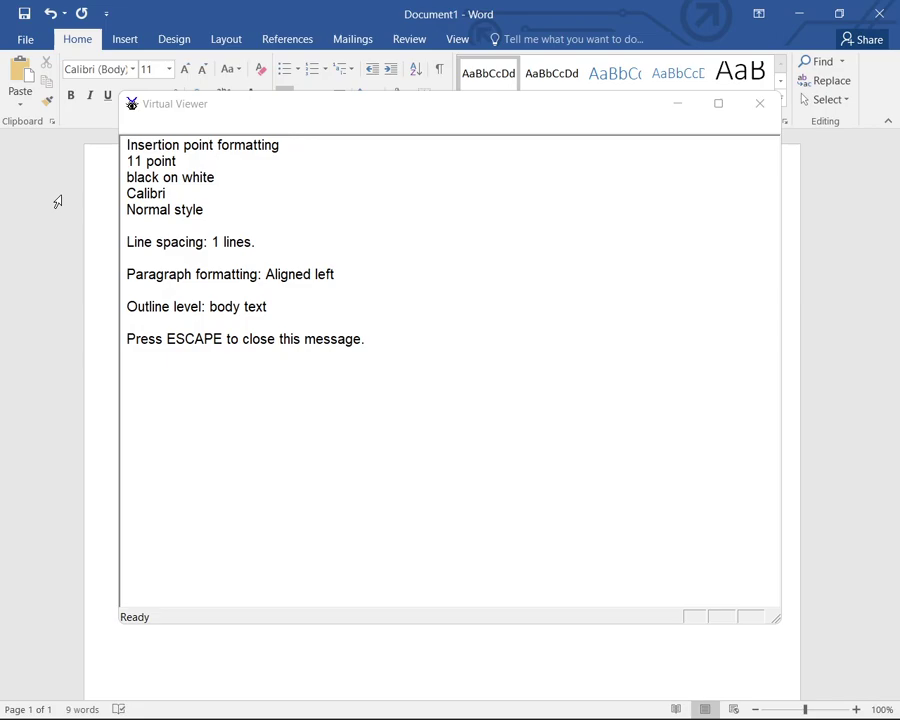
pyautogui.press('Escape')
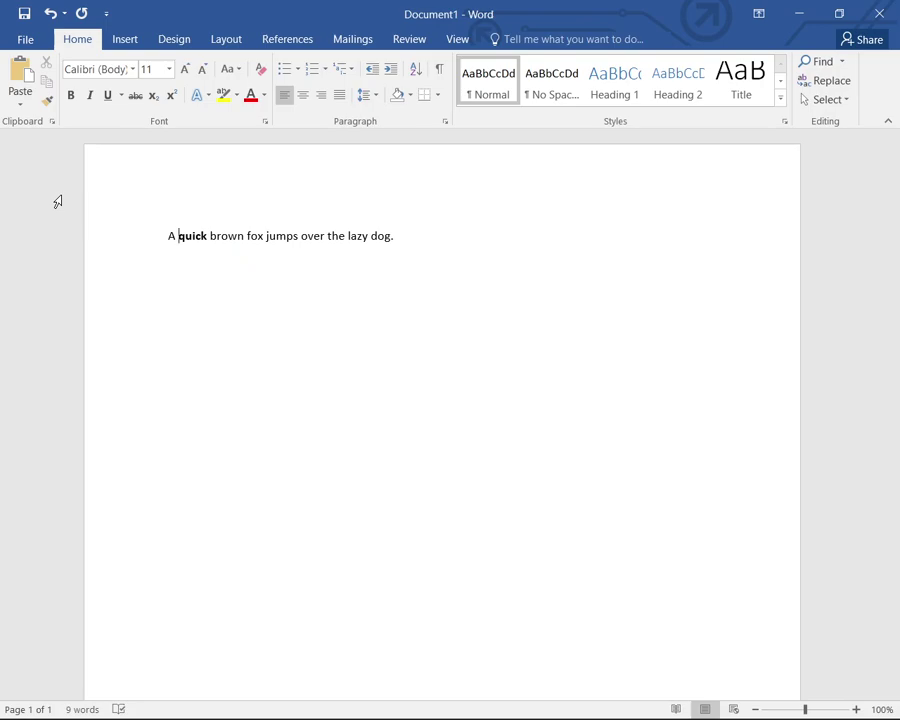
pyautogui.hotkey('ctrl', 'Right')
pyautogui.press('Insert+f')
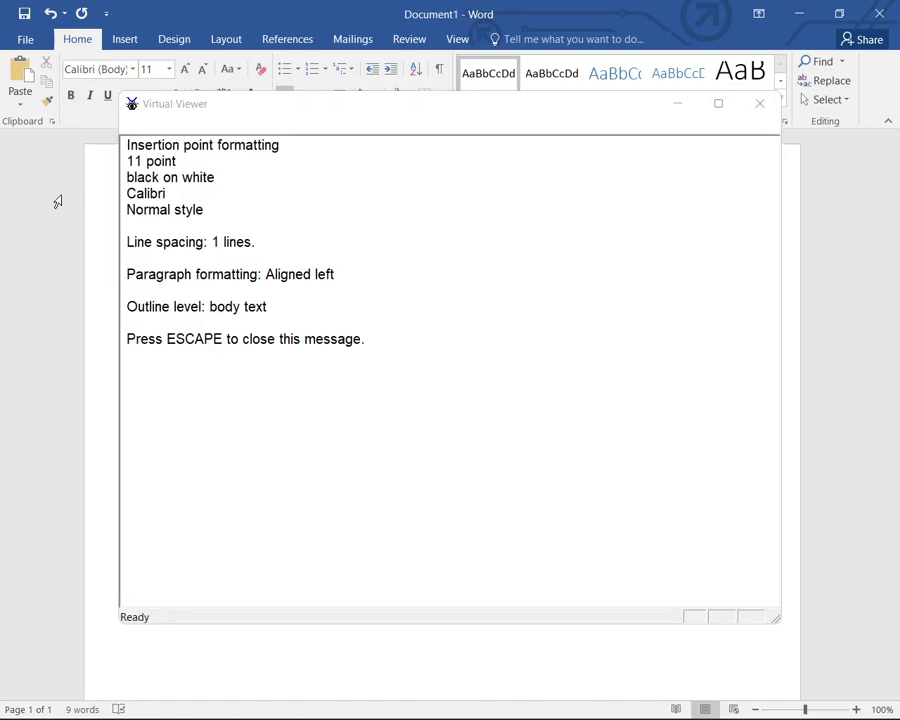
pyautogui.press('Escape')
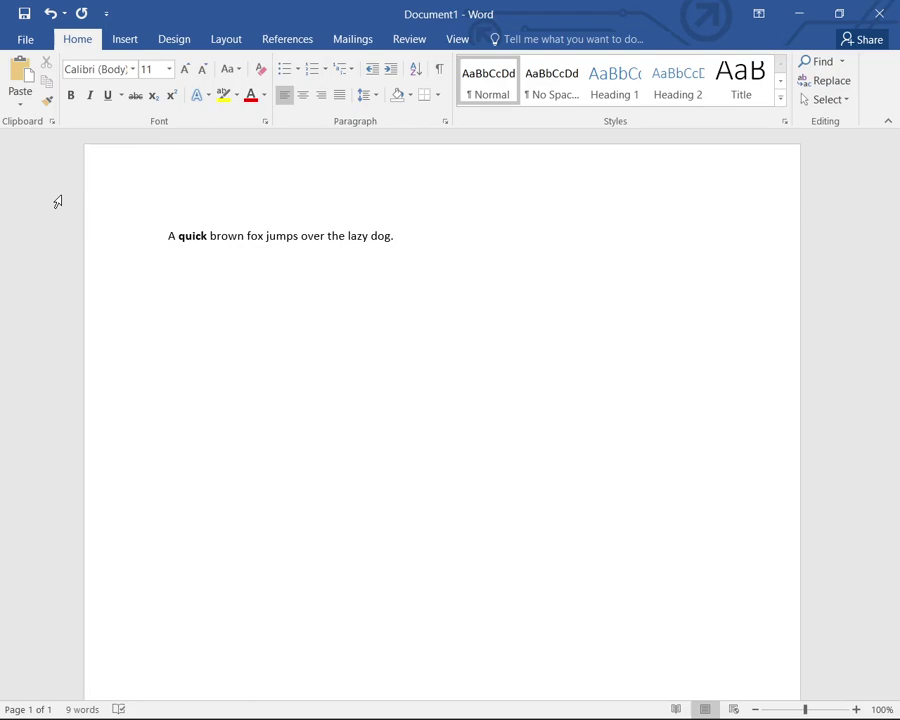
# Step: Select 'fox', italicise it with Alt, H, 2, and verify the italic in Virtual Viewer
pyautogui.hotkey('ctrl', 'Right')
pyautogui.hotkey('ctrl', 'shift', 'Right')
pyautogui.press('alt')
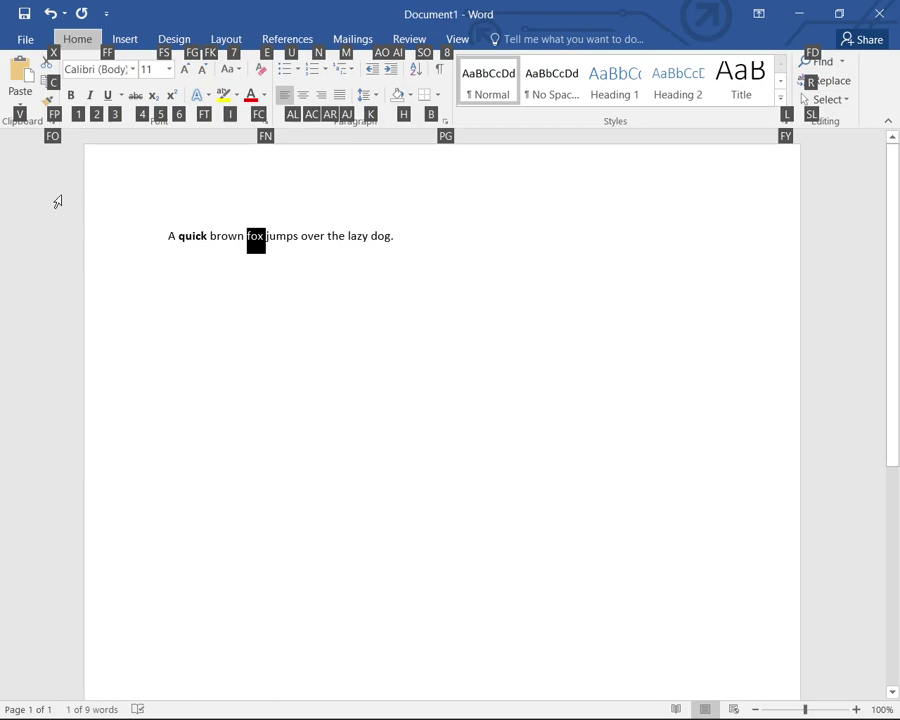
pyautogui.press('2')
pyautogui.press('Left')
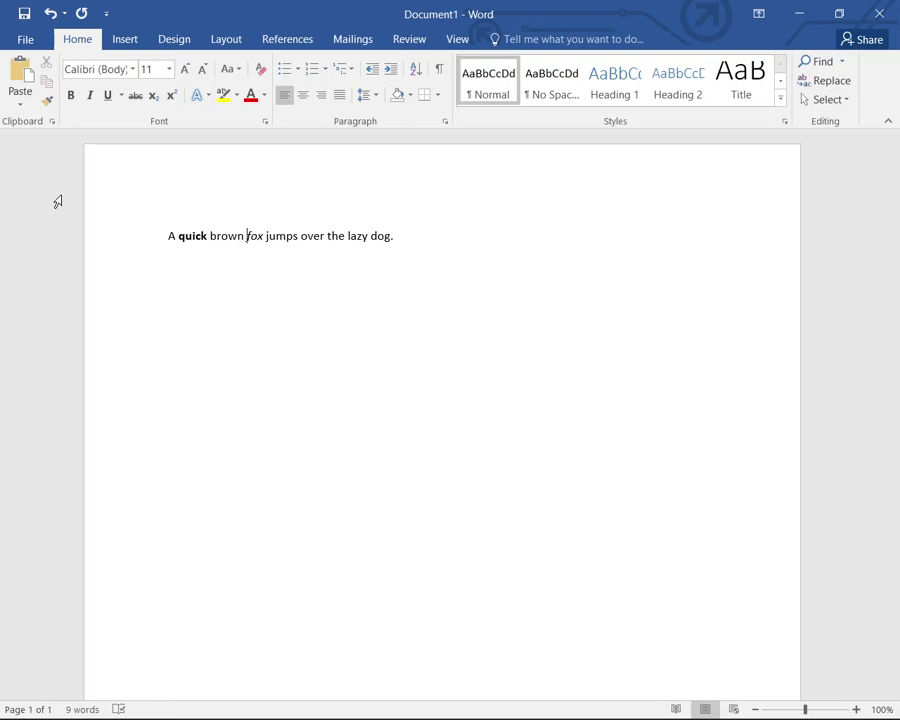
pyautogui.press('Insert+f')
pyautogui.press('Insert+f')
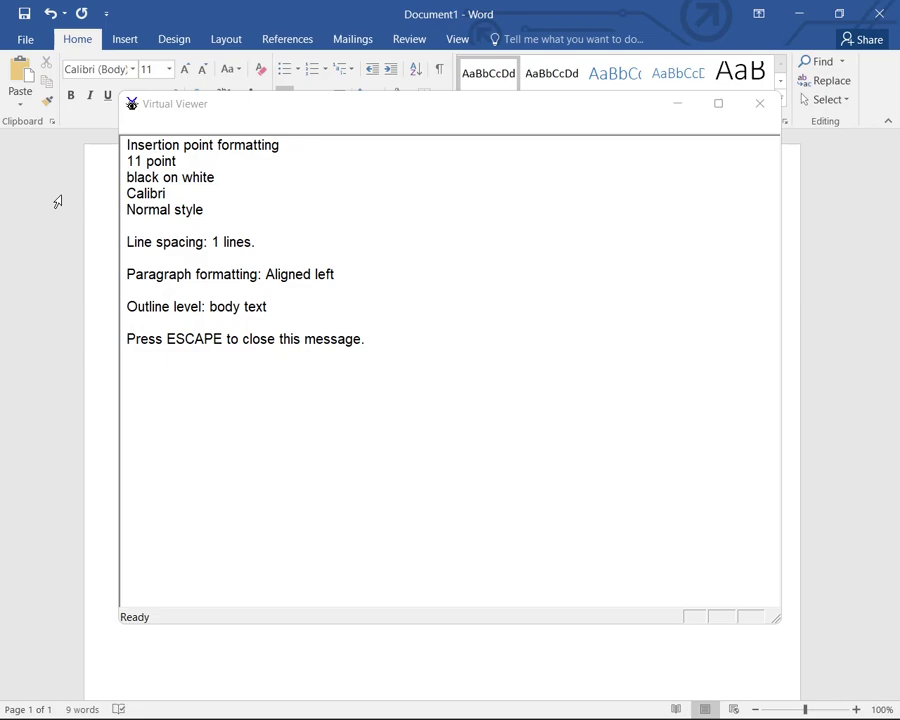
pyautogui.press('Escape')
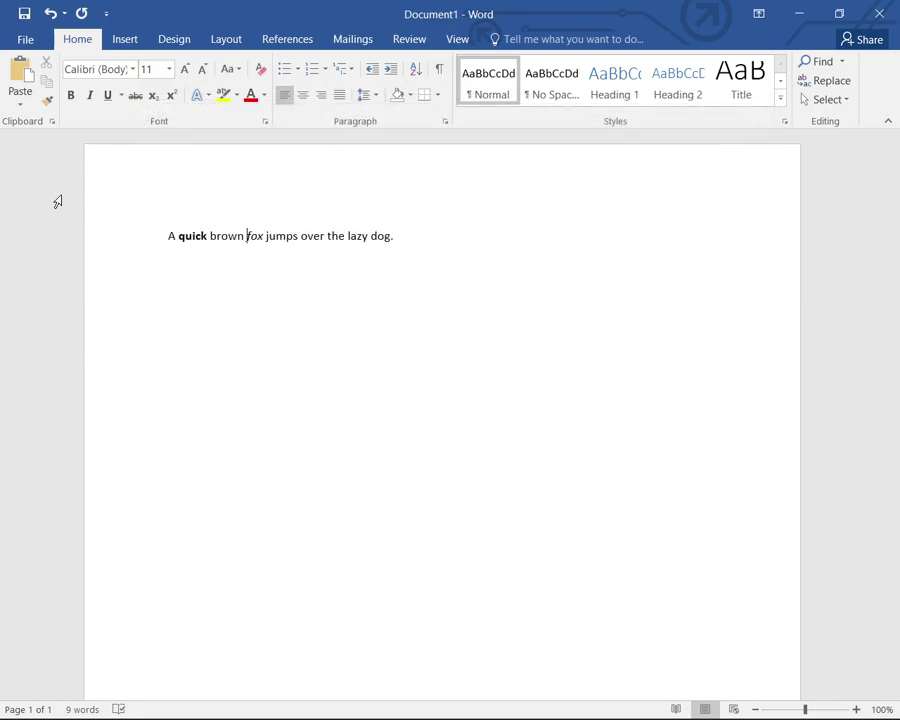
pyautogui.hotkey('ctrl', 'Right')
pyautogui.hotkey('ctrl', 'Right')
# Step: Select 'lazy', open the Underline styles with Alt, H, 3, and preview the thick underline
pyautogui.hotkey('ctrl', 'shift', 'Right')
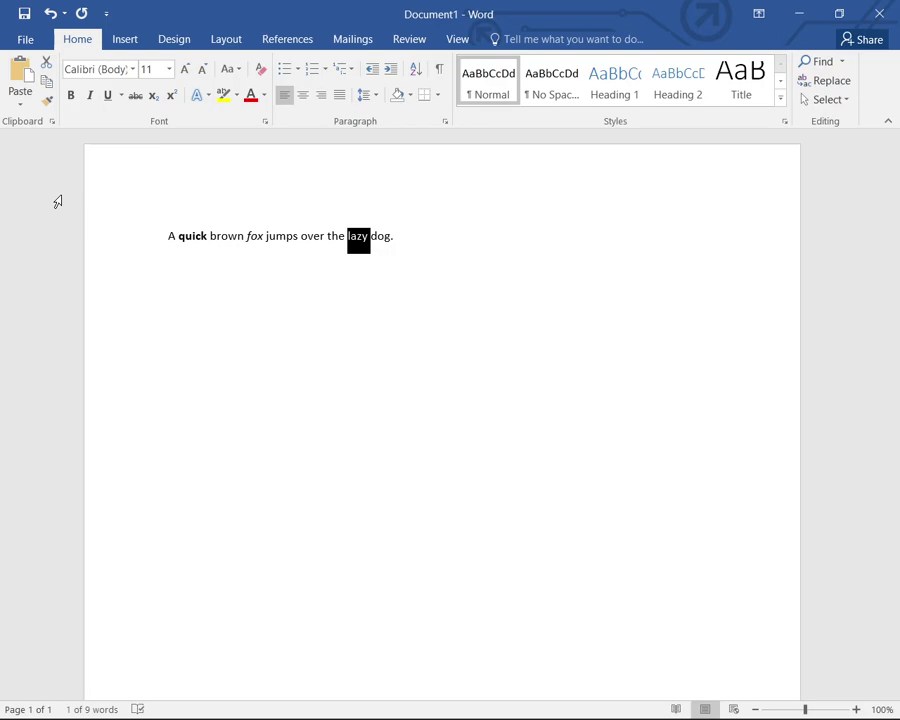
pyautogui.press('alt')
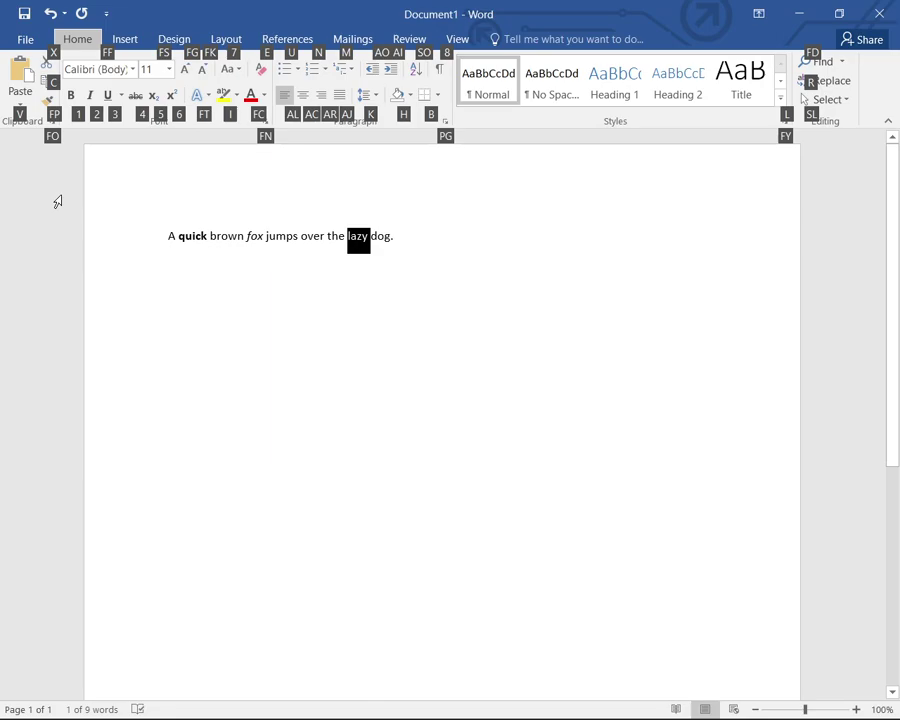
pyautogui.press('3')
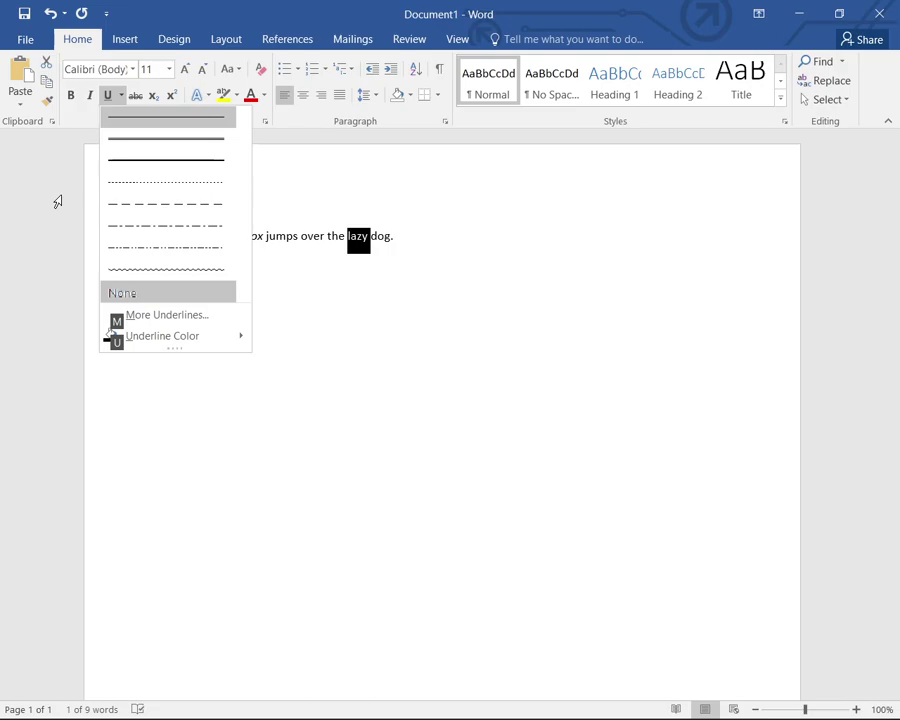
pyautogui.press('Down')
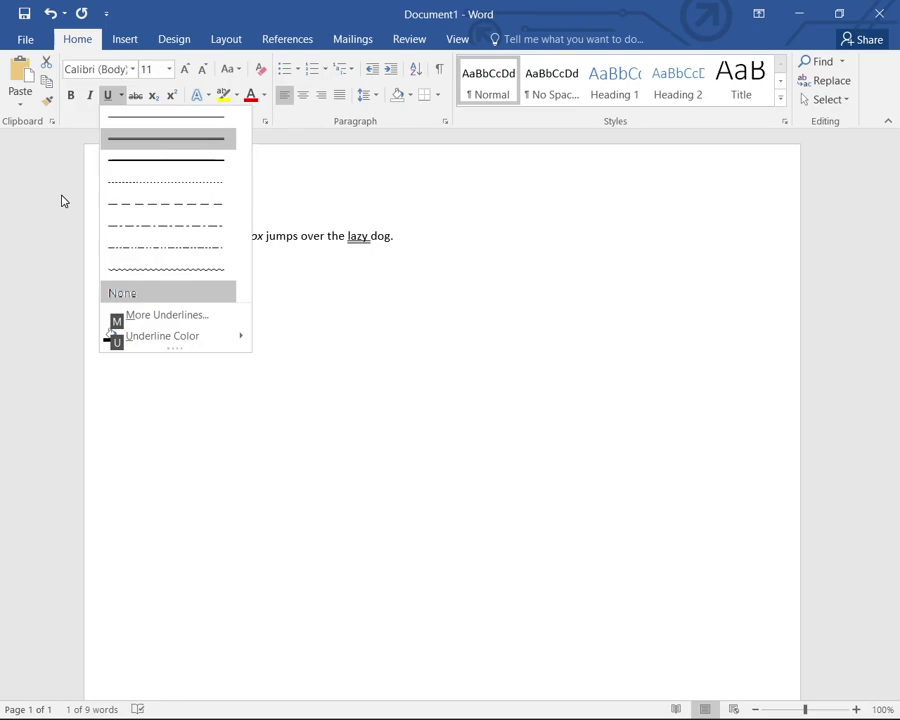
# Step: Preview the dotted, dashed, dash-dot and wavy underline styles on 'lazy', then apply the thick underline
pyautogui.press('Down')
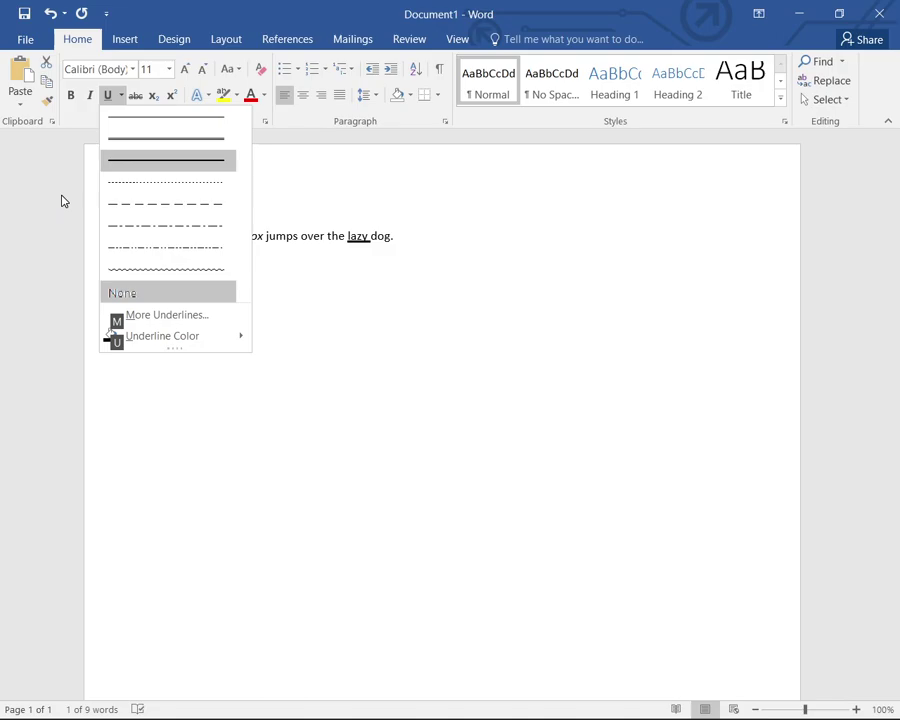
pyautogui.press('Down')
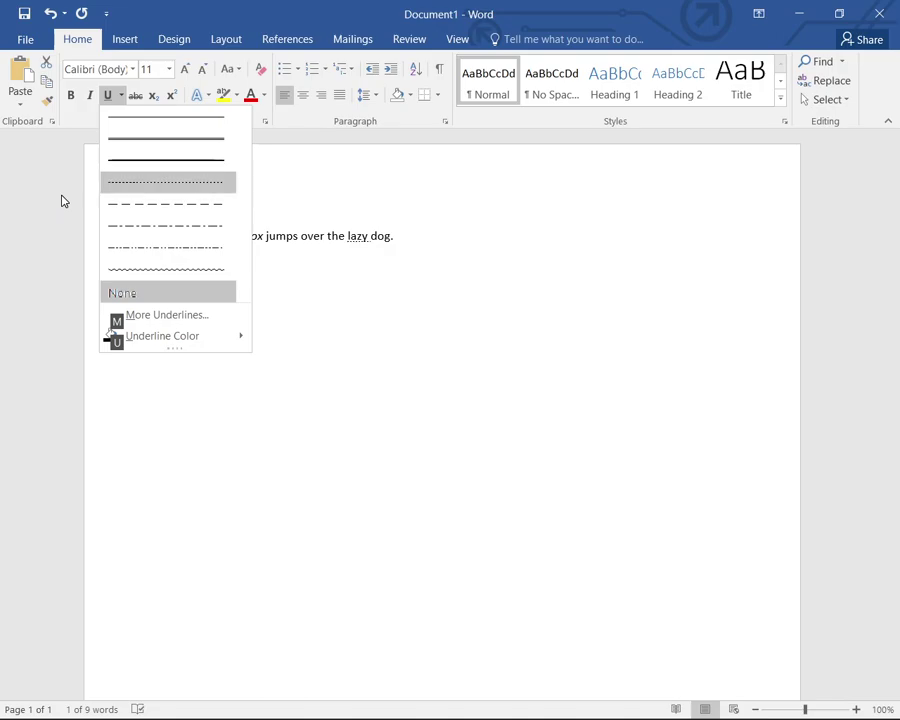
pyautogui.press('Down')
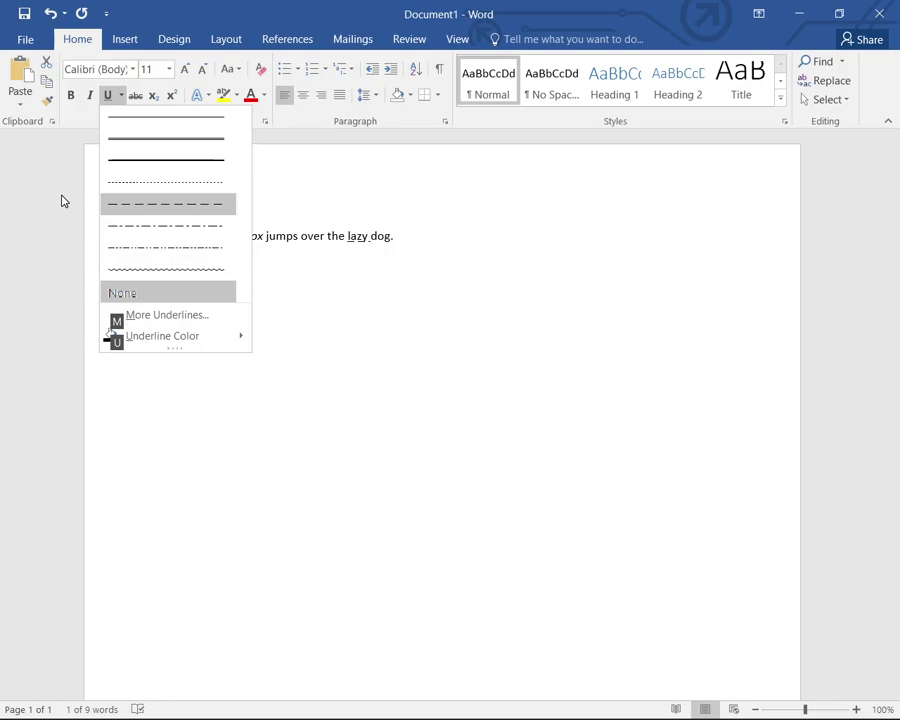
pyautogui.press('Down')
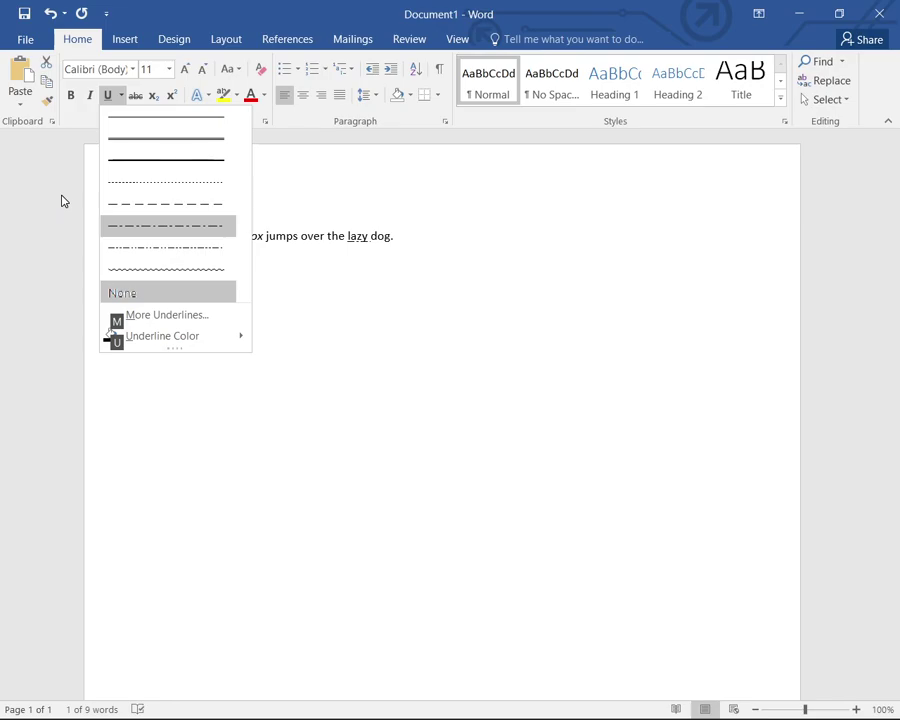
pyautogui.press('Down')
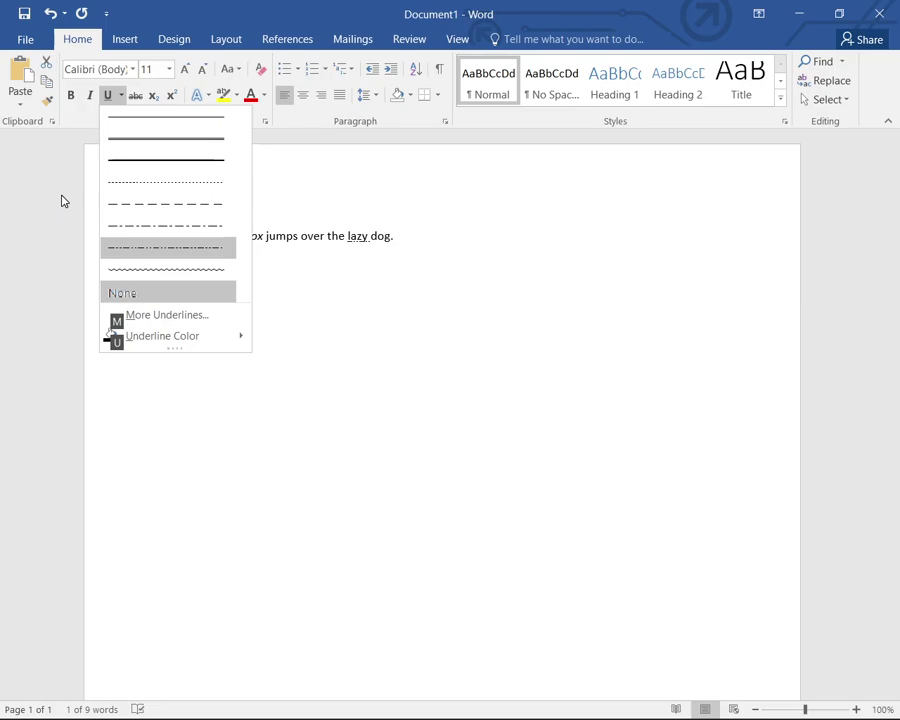
pyautogui.press('Down')
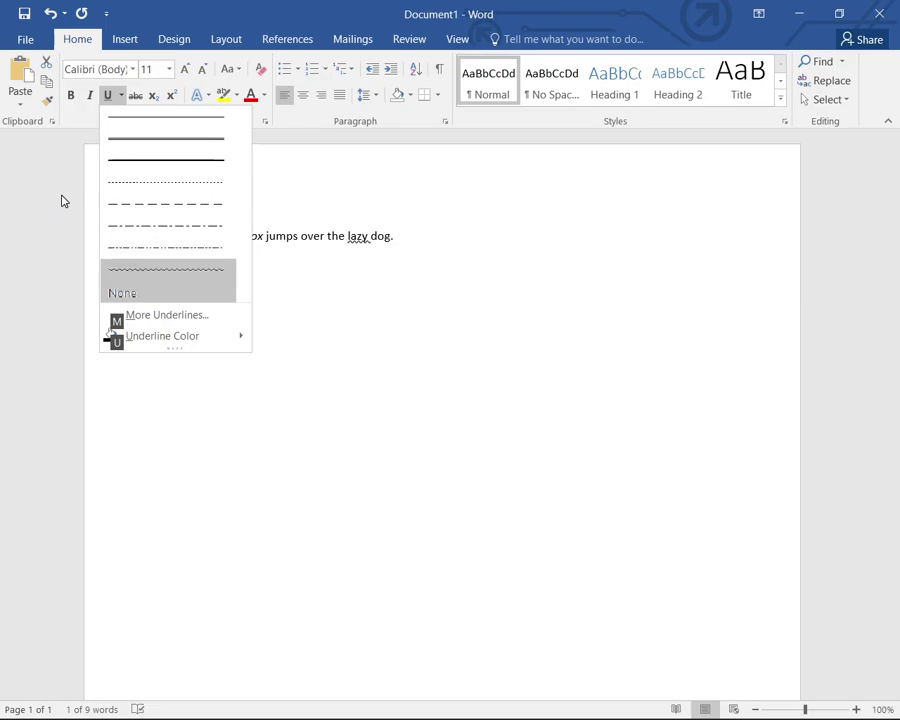
pyautogui.press('Down')
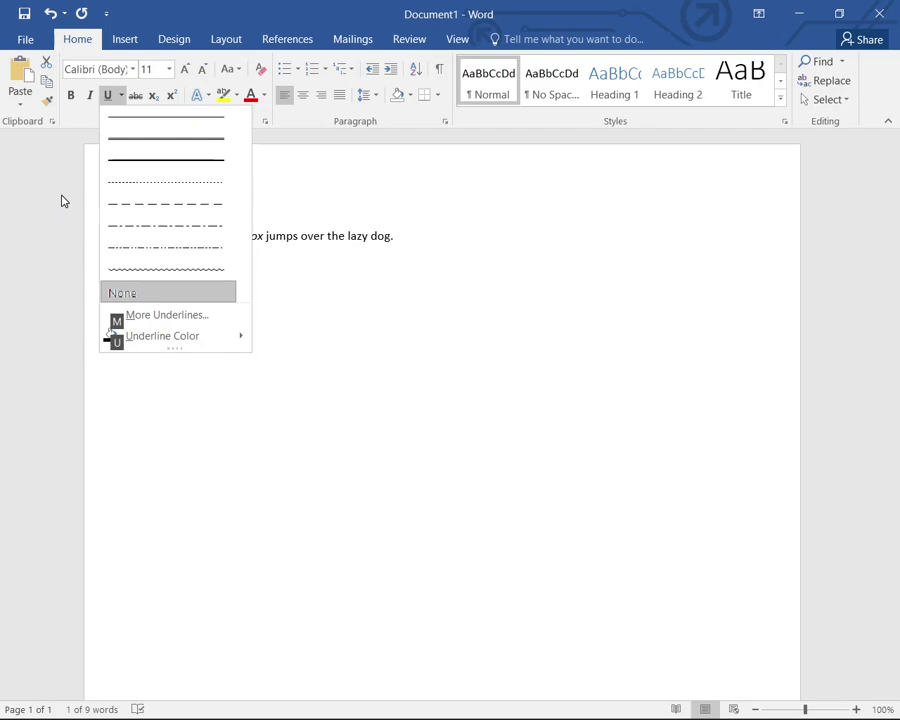
pyautogui.press('Down')
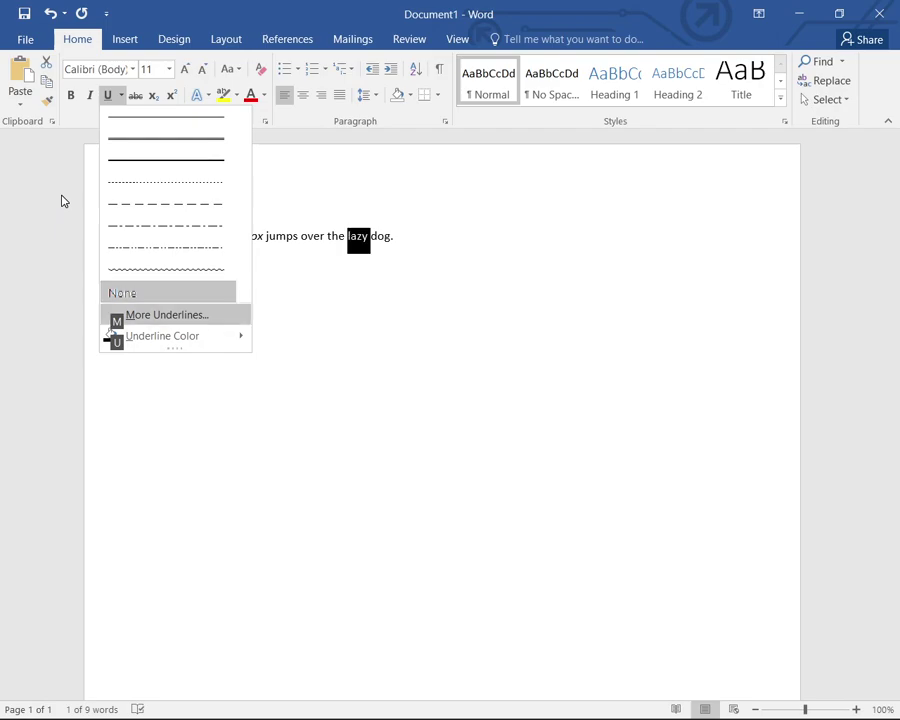
pyautogui.press('Down')
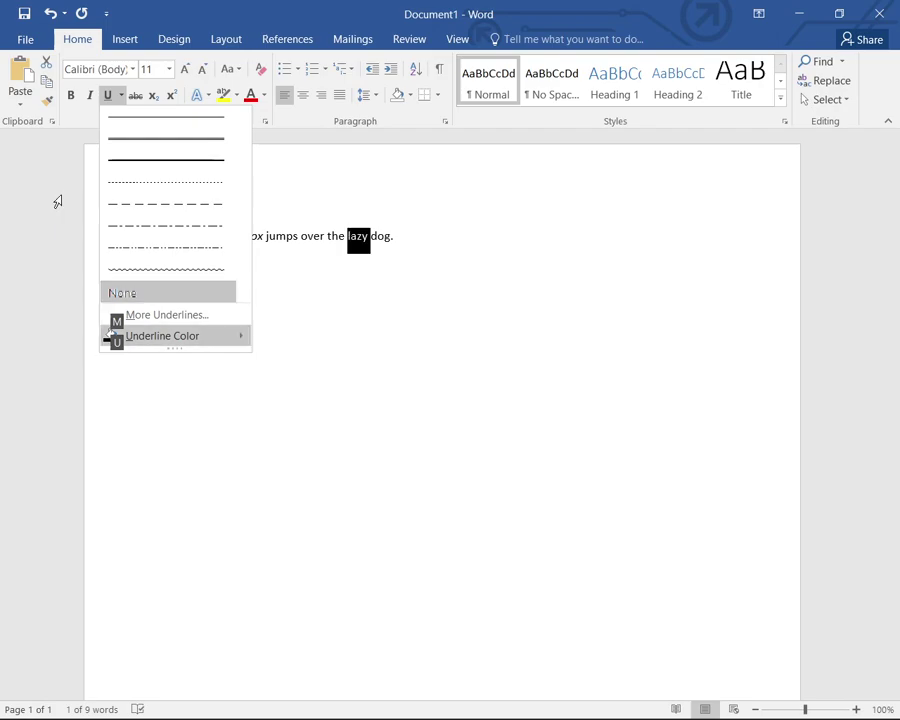
pyautogui.press('Up')
pyautogui.press('Down')
pyautogui.press('Down')
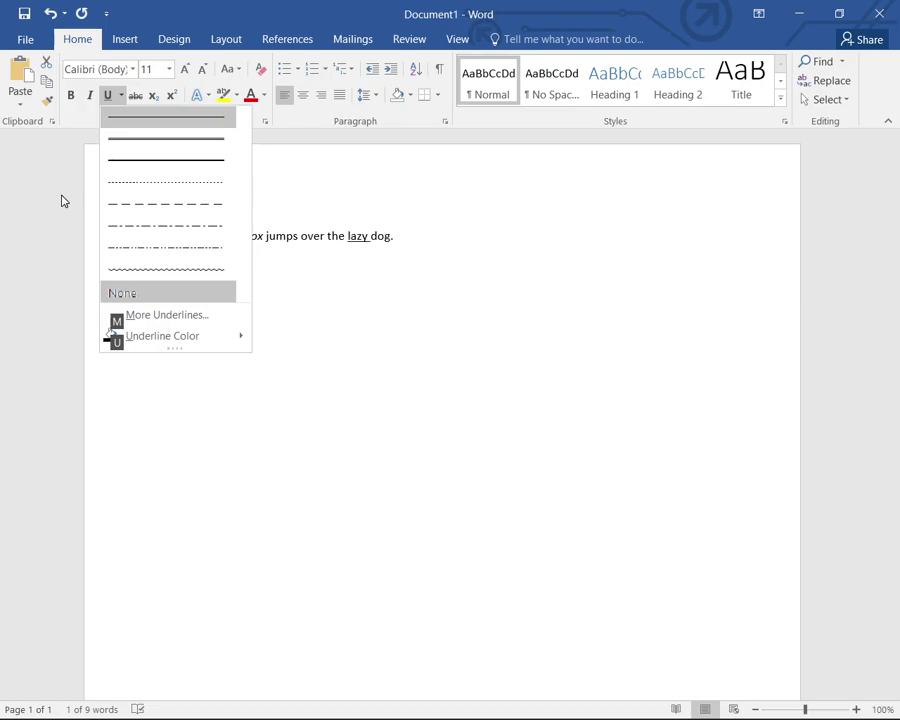
pyautogui.press('Down')
pyautogui.press('Return')
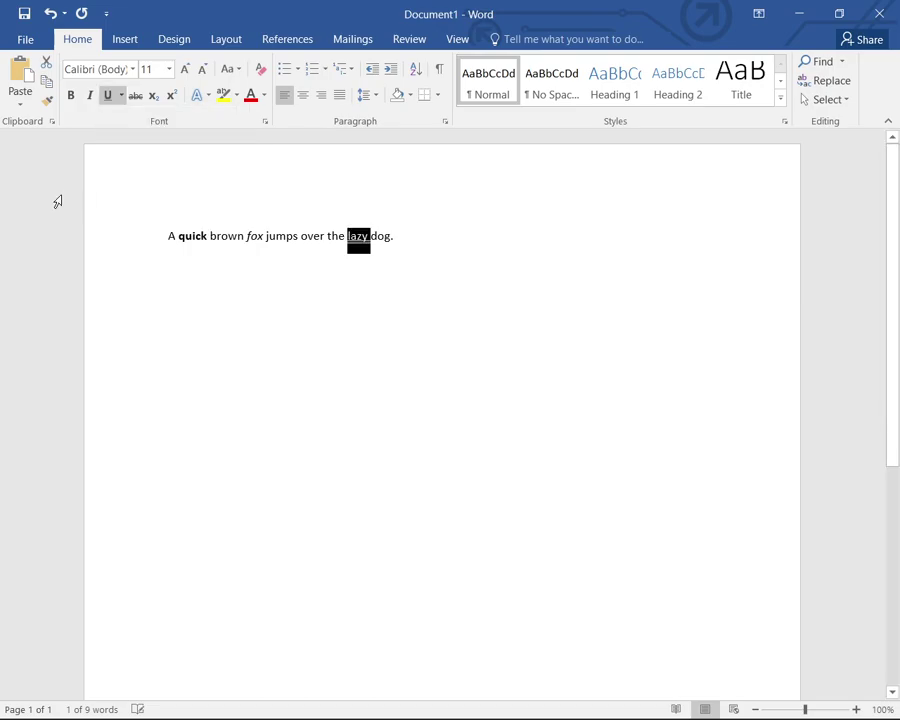
pyautogui.press('Down')
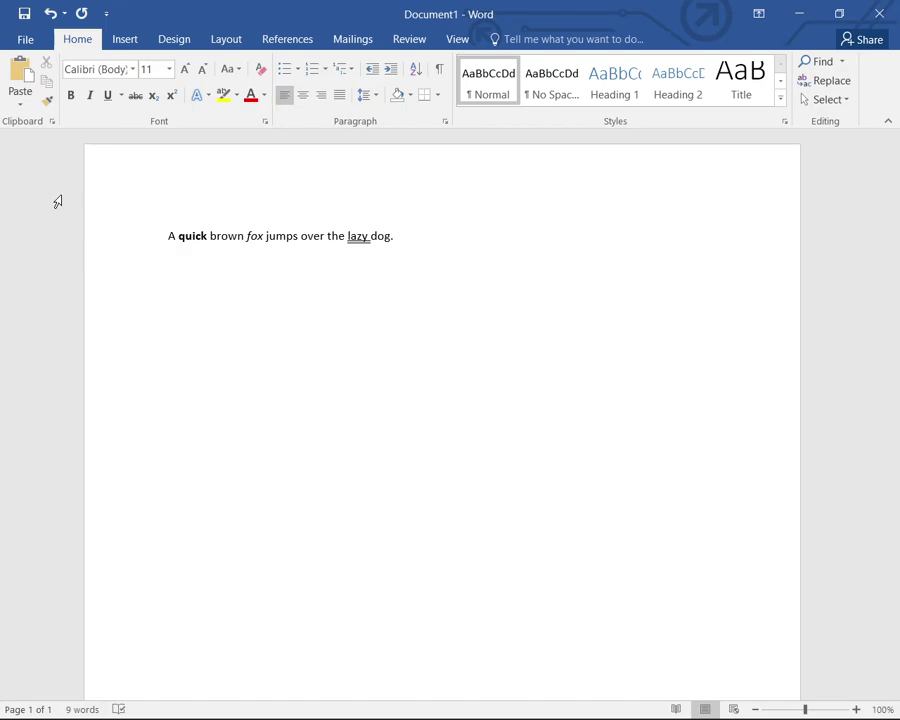
pyautogui.hotkey('ctrl', 'u')
pyautogui.press('Insert+f')
pyautogui.press('Insert+f')
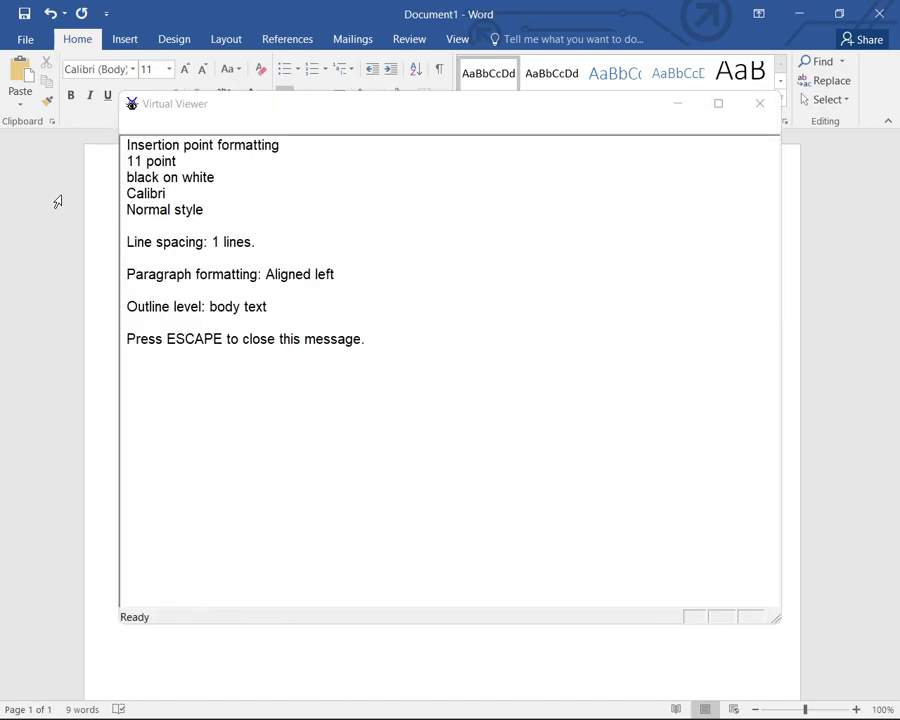
pyautogui.press('Escape')
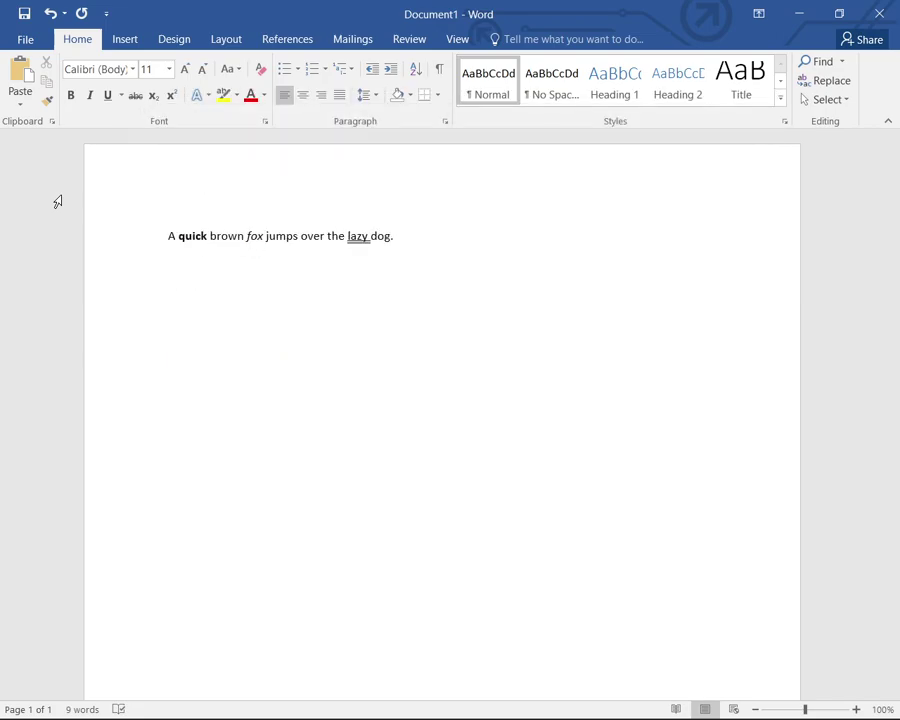
pyautogui.press('Home')
pyautogui.press('Down')
pyautogui.press('Up')
pyautogui.hotkey('ctrl', 'Right')
pyautogui.hotkey('ctrl', 'Left')
pyautogui.press('Insert+f')
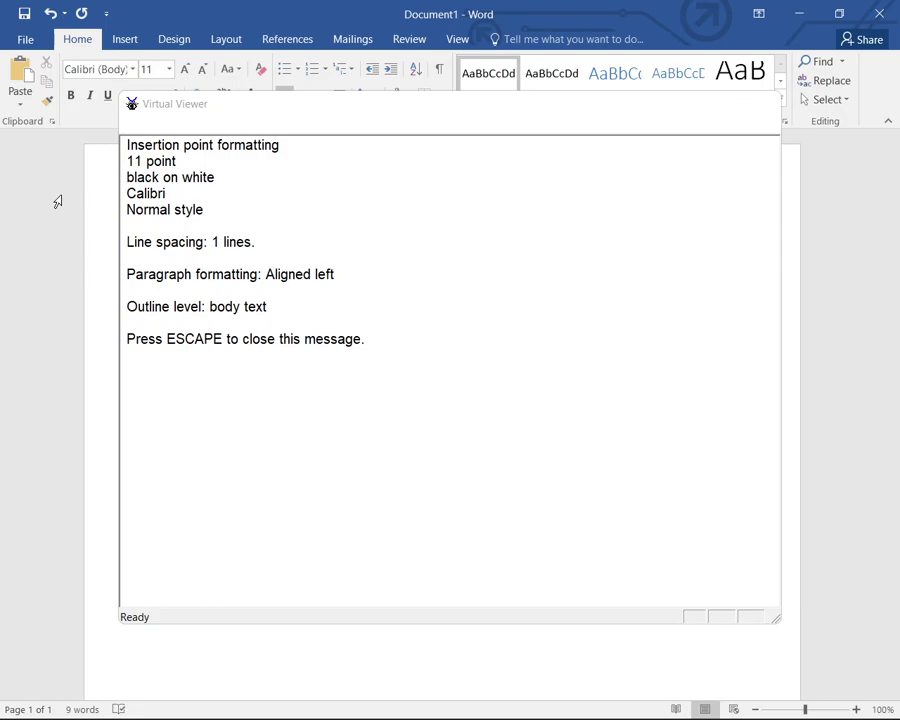
pyautogui.press('Escape')
pyautogui.hotkey('ctrl', 'Right')
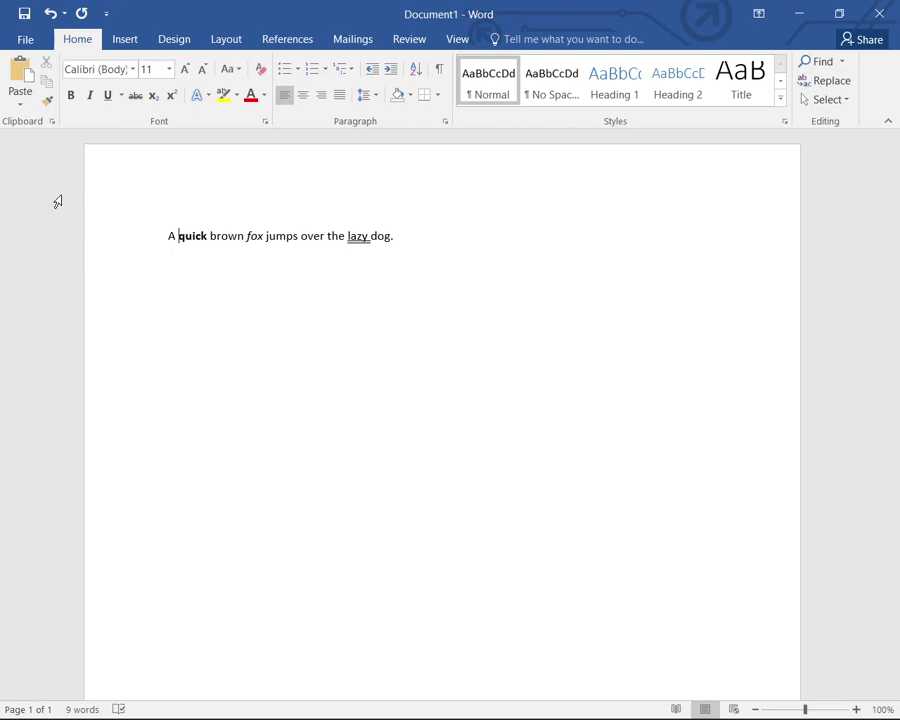
pyautogui.press('Insert+f')
pyautogui.press('Escape')
pyautogui.press('Insert+f')
pyautogui.press('Insert+f')
pyautogui.press('Escape')
pyautogui.press('Insert+f')
pyautogui.press('Insert+f')
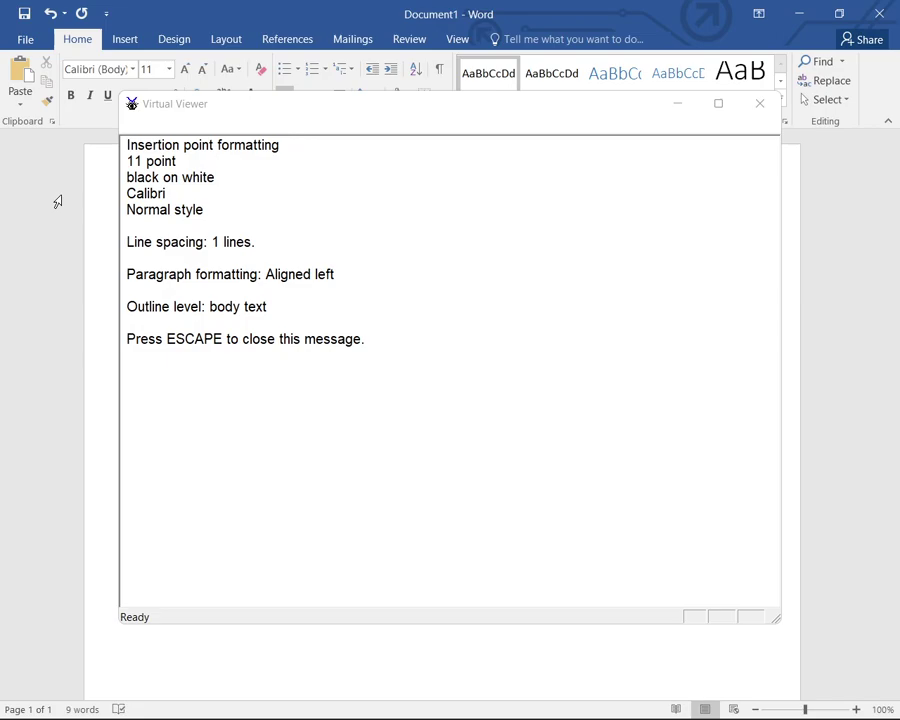
pyautogui.press('Escape')
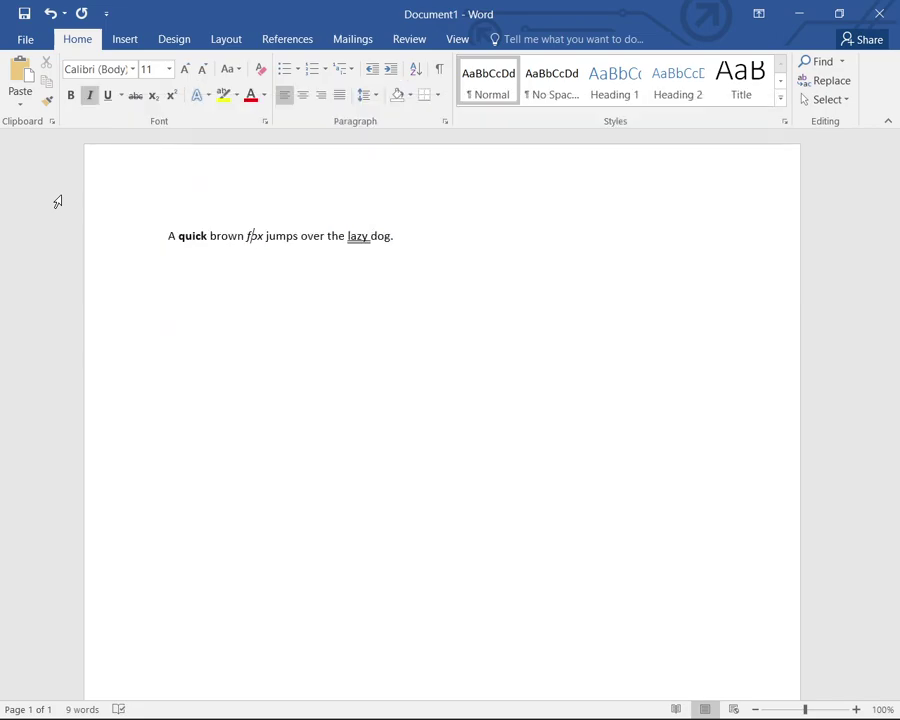
pyautogui.press('Left')
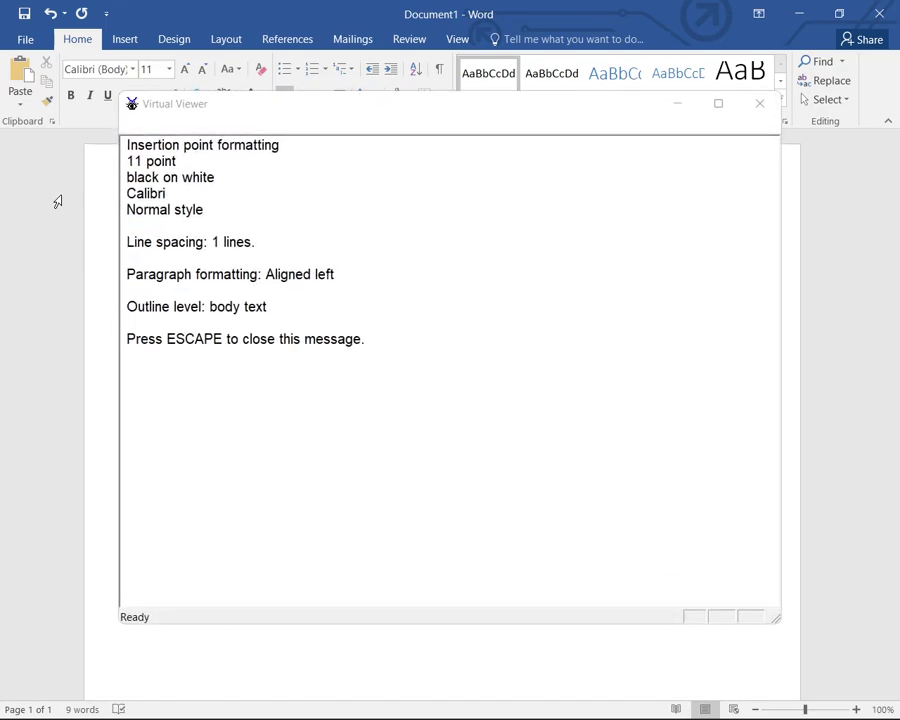
pyautogui.press('Escape')
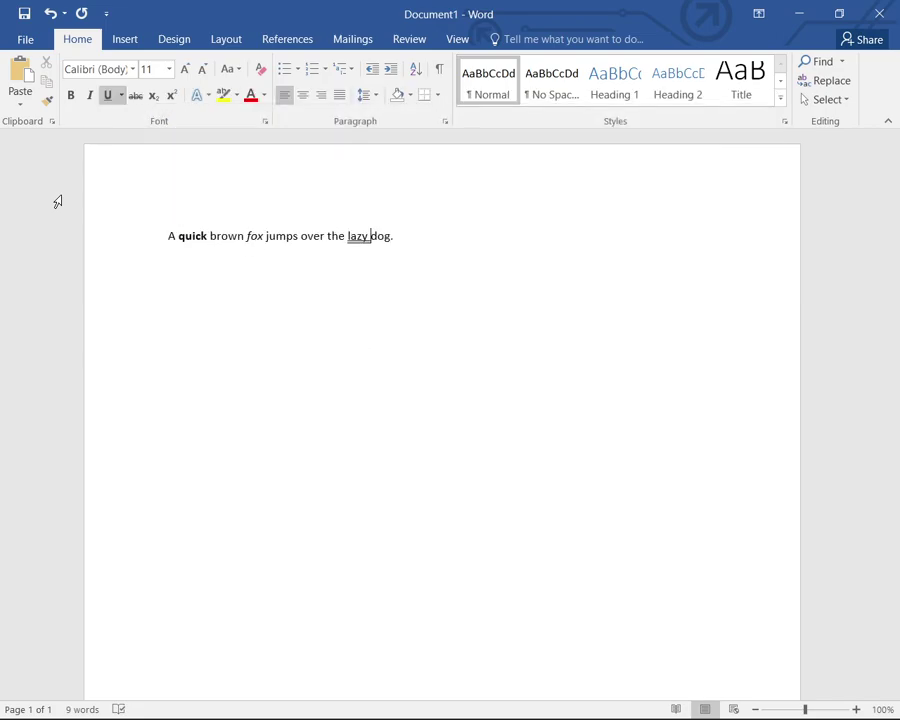
pyautogui.press('Insert+f')
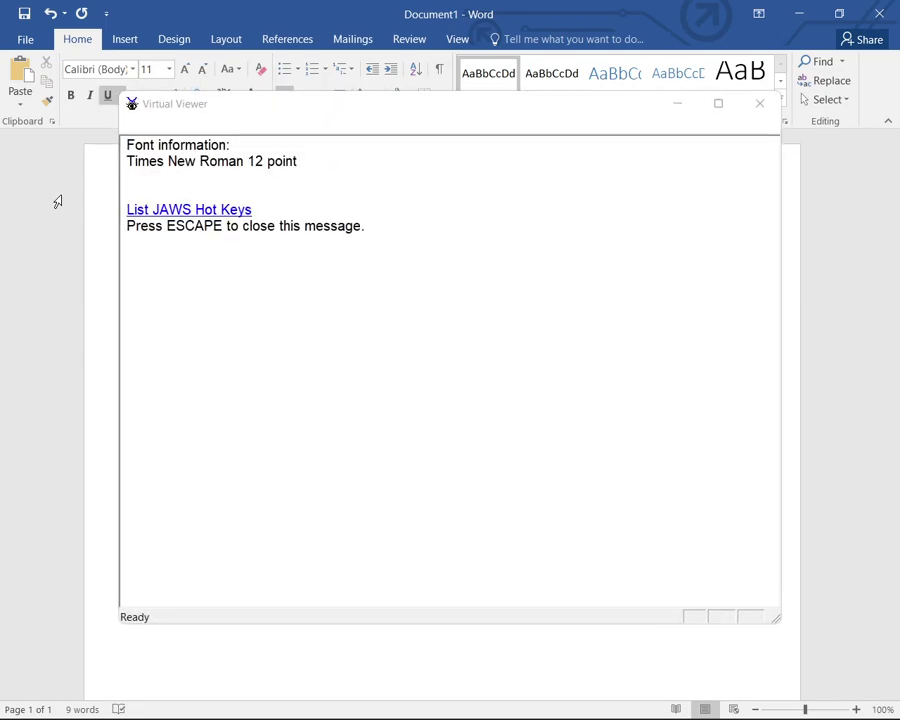
pyautogui.press('Escape')
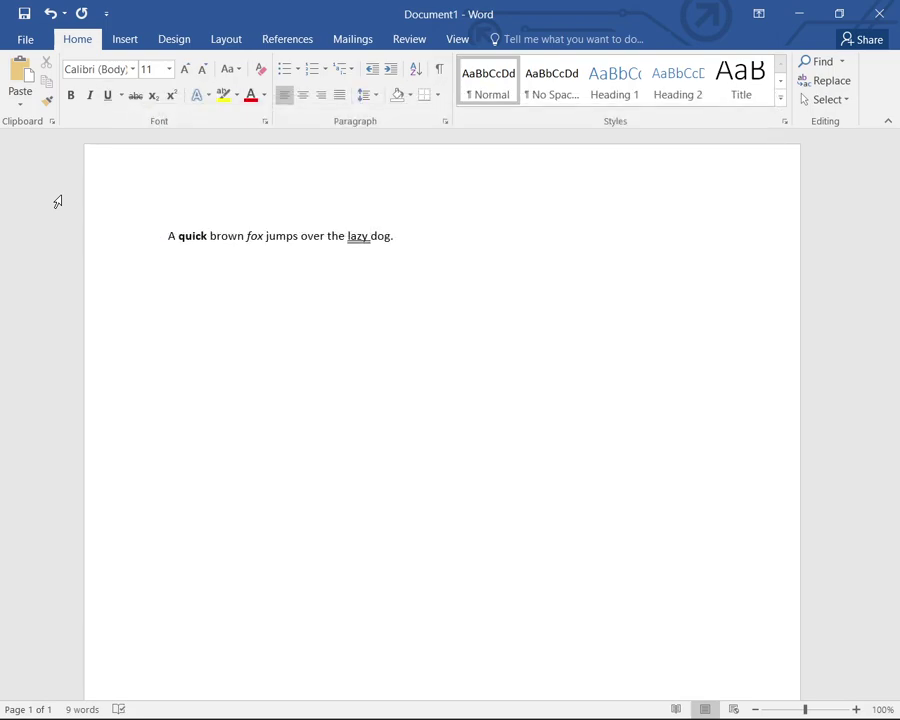
pyautogui.press('Up')
pyautogui.press('Down')
# Step: Delete the entire quick brown fox sample sentence, leaving a blank page with 0 words
pyautogui.hotkey('ctrl', 'a')
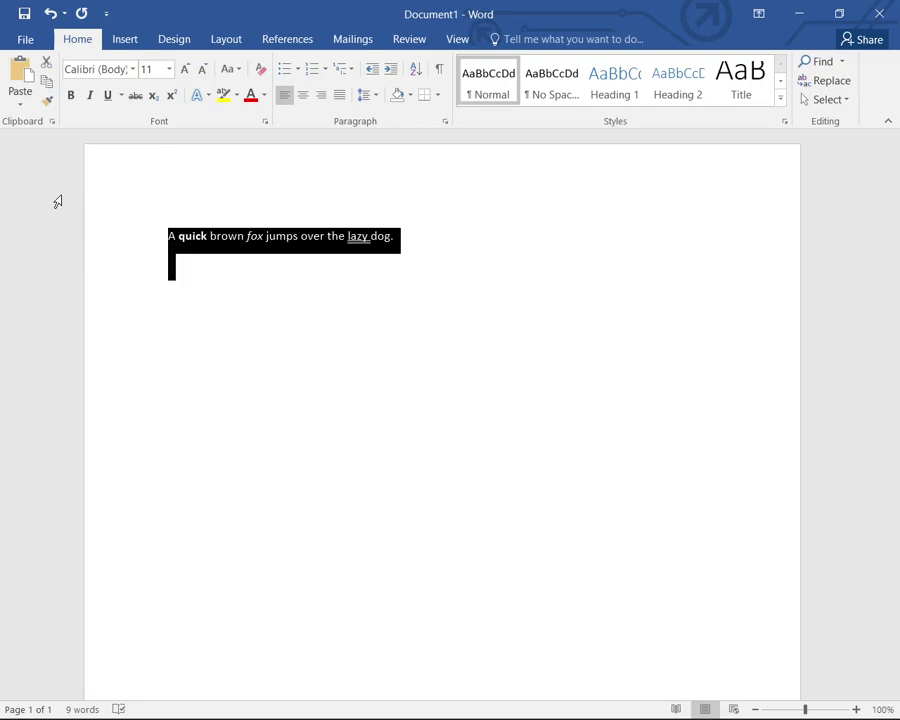
pyautogui.press('Delete')
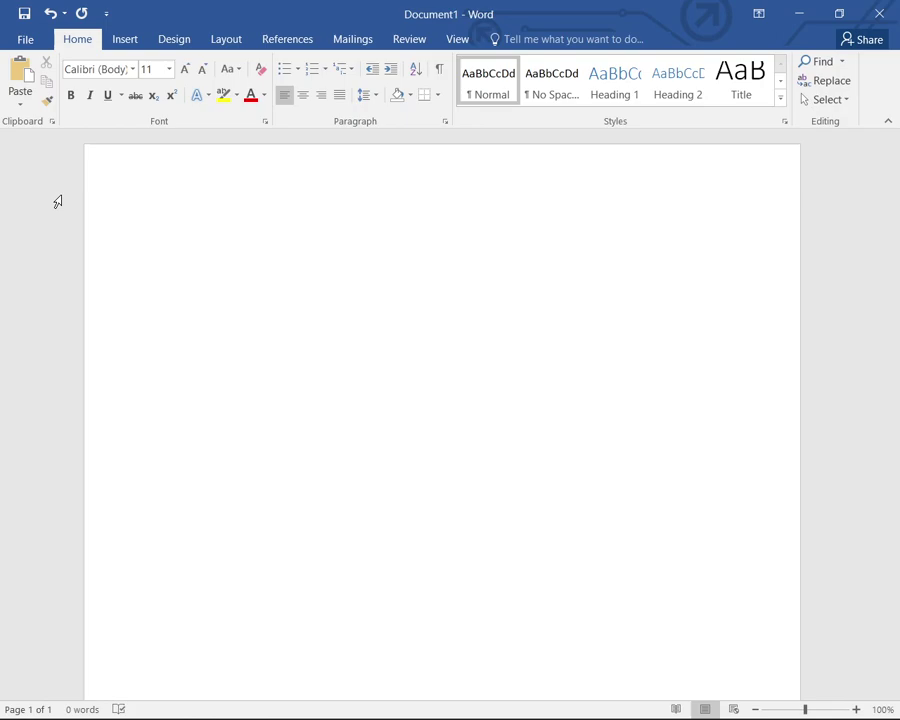
# Step: Type 'my name is moin' as a left-aligned first line
pyautogui.hotkey('ctrl', 'j')
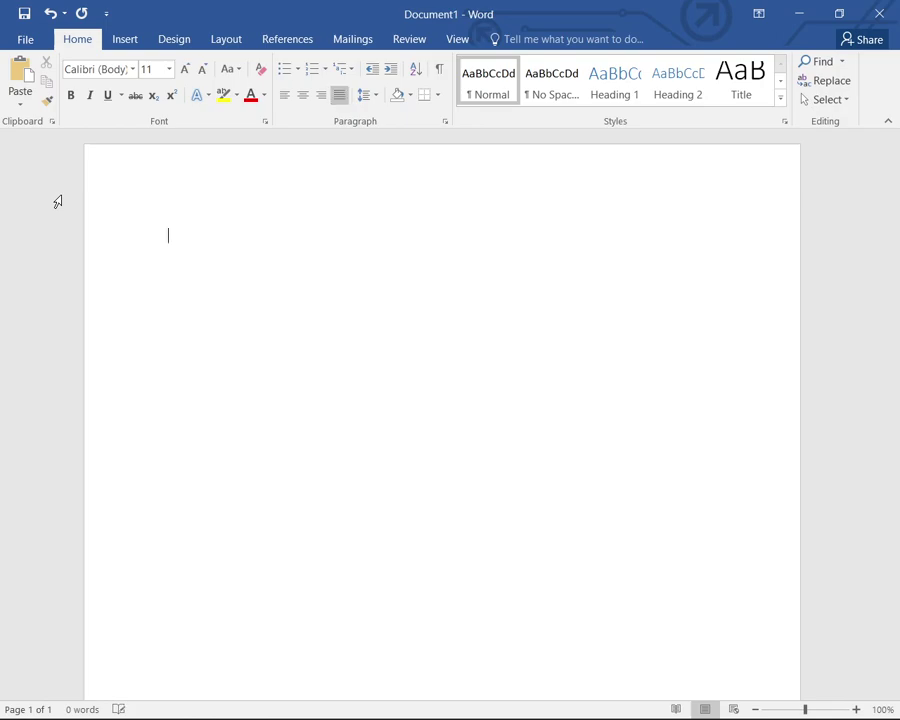
pyautogui.hotkey('ctrl', 'l')
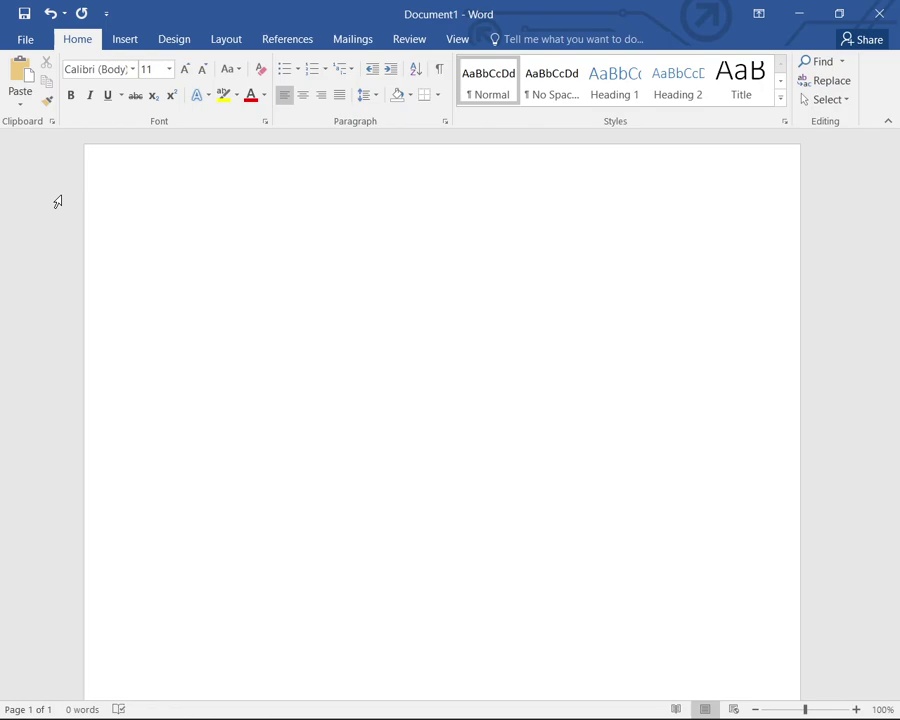
pyautogui.write('my')
pyautogui.write(' name is')
pyautogui.write(' moin')
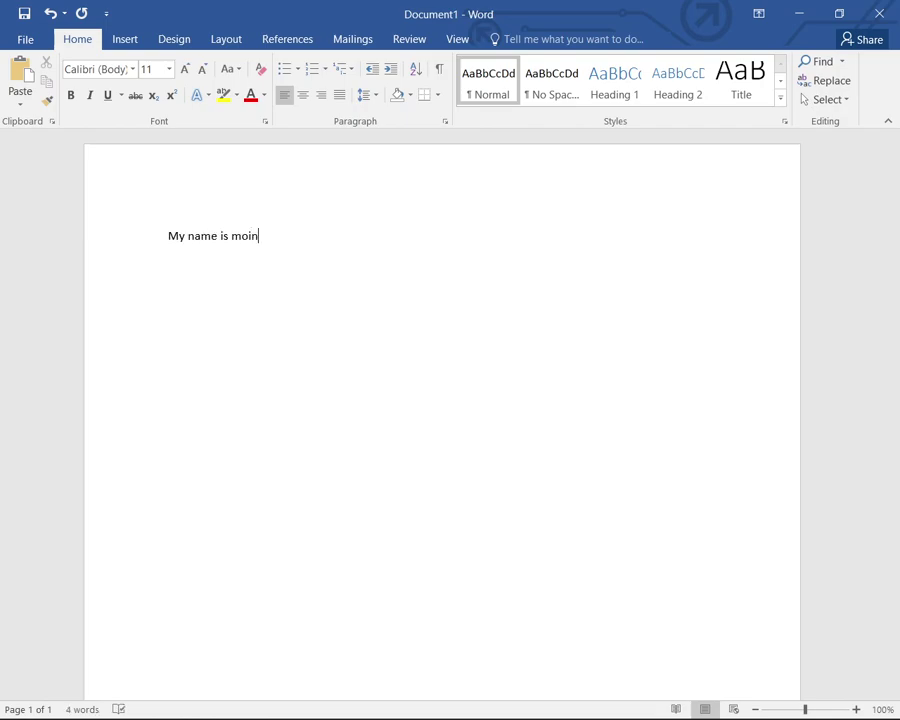
# Step: Add a right-aligned second line reading 'What is your name'
pyautogui.press('Return')
pyautogui.hotkey('ctrl', 'r')
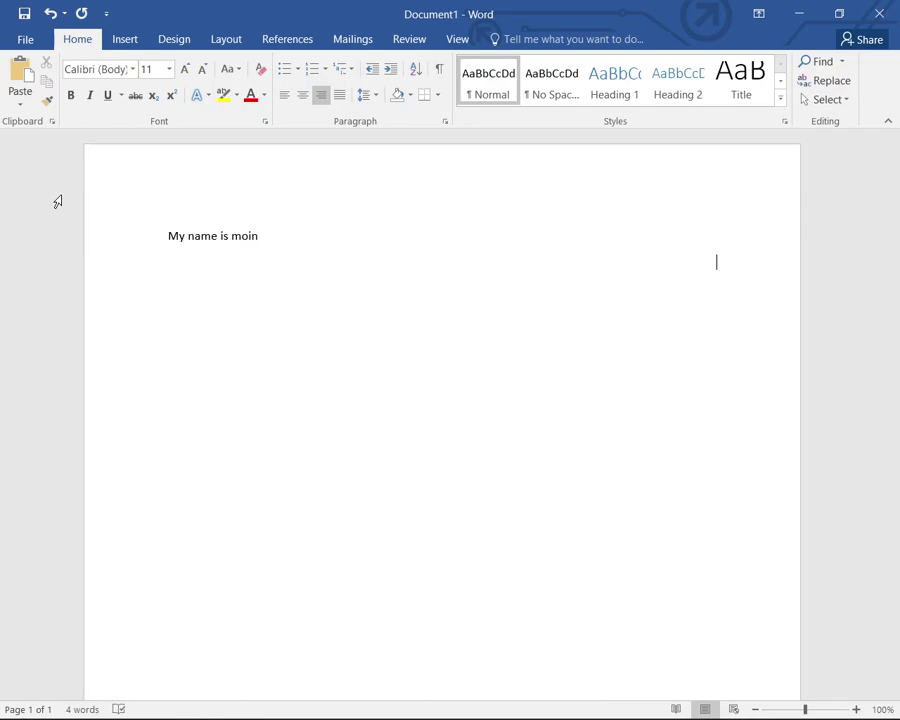
pyautogui.write('What ')
pyautogui.write('is your na')
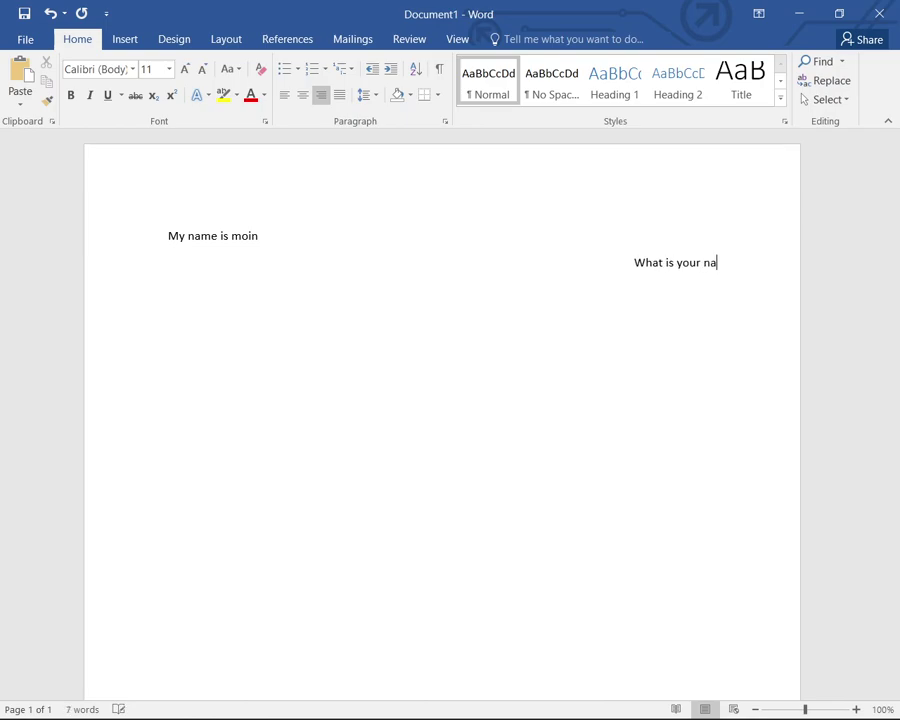
pyautogui.write('me')
# Step: Add a justified third line reading 'My country name is pakistan'
pyautogui.press('Return')
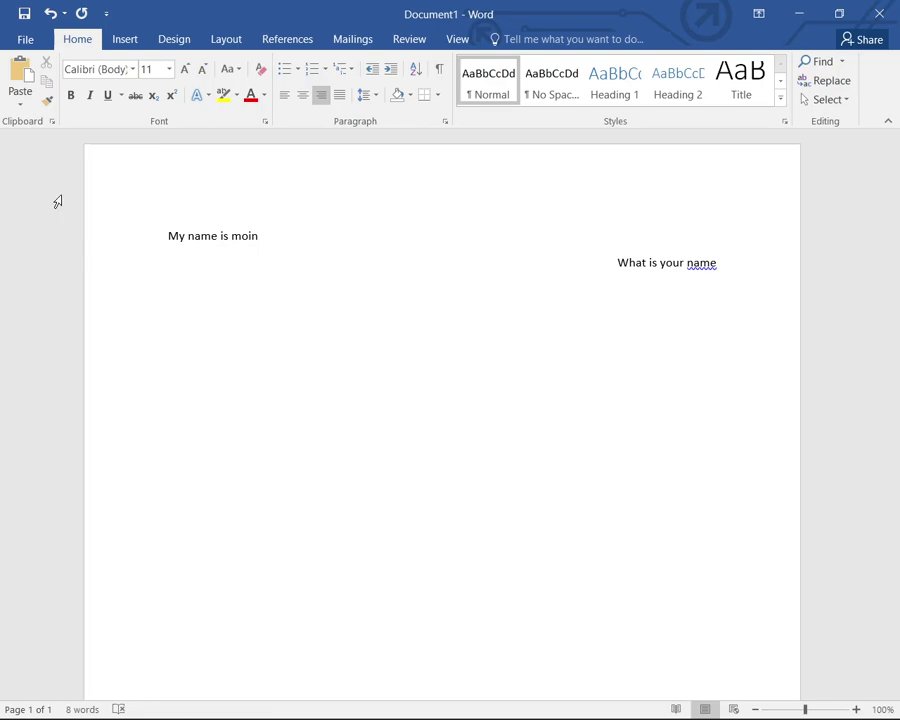
pyautogui.hotkey('ctrl', 'j')
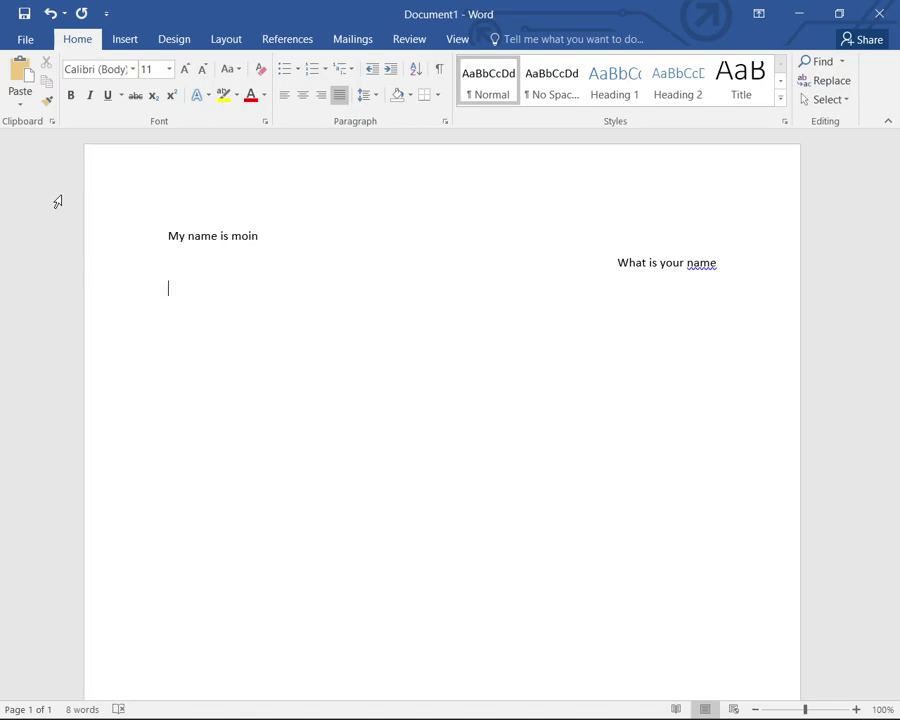
pyautogui.write('My')
pyautogui.write(' countr')
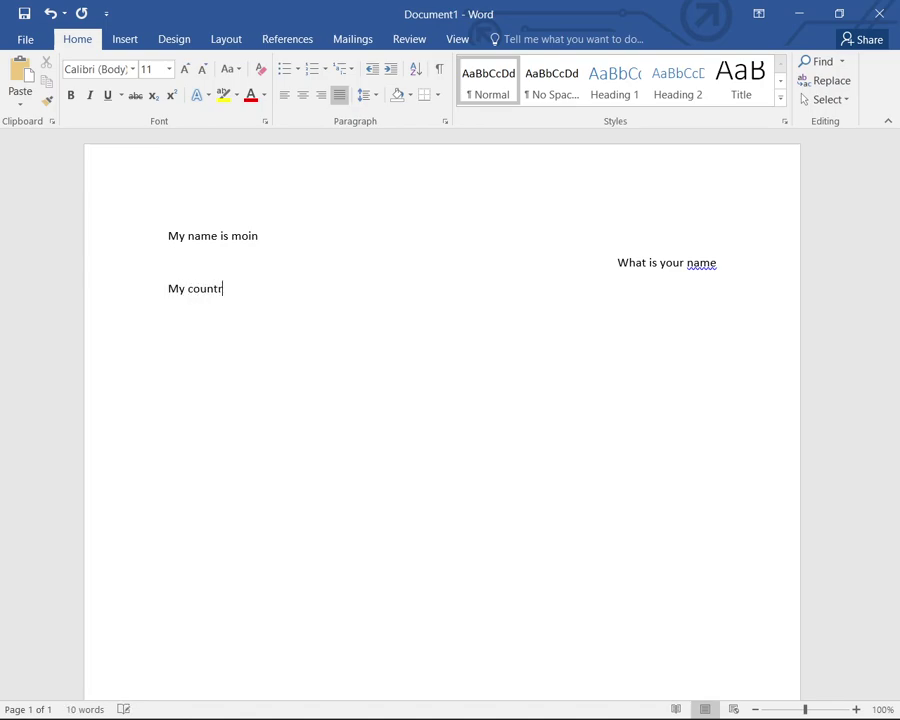
pyautogui.write('y name is ')
pyautogui.write('pakista')
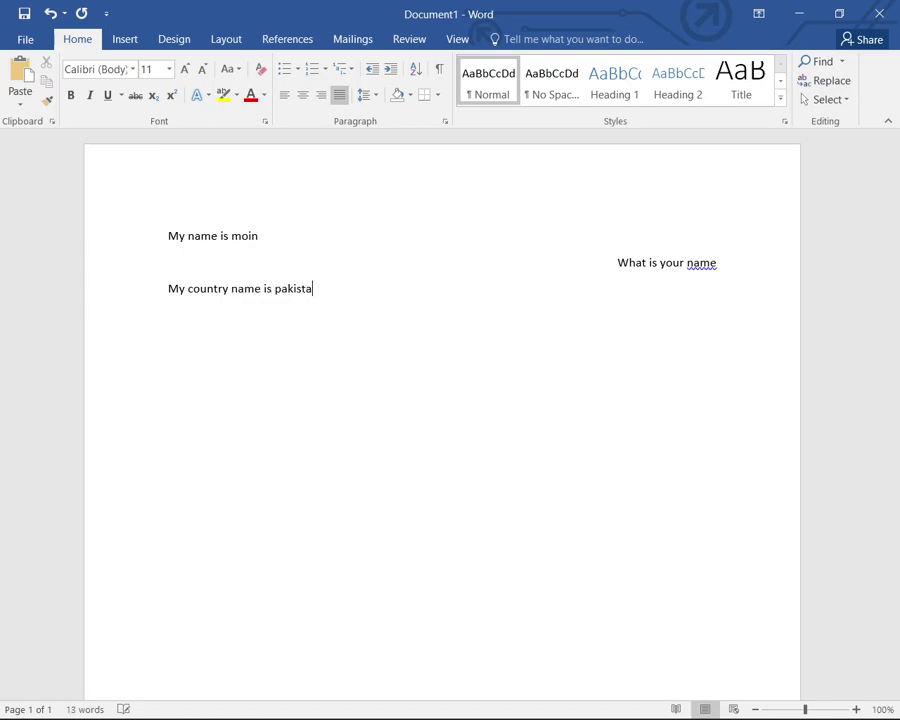
pyautogui.write('n')
# Step: End the country line so Pakistan gets capitalised, then check the line formatting with Insert+F
pyautogui.press('Return')
pyautogui.press('Up')
pyautogui.press('Up')
pyautogui.press('Up')
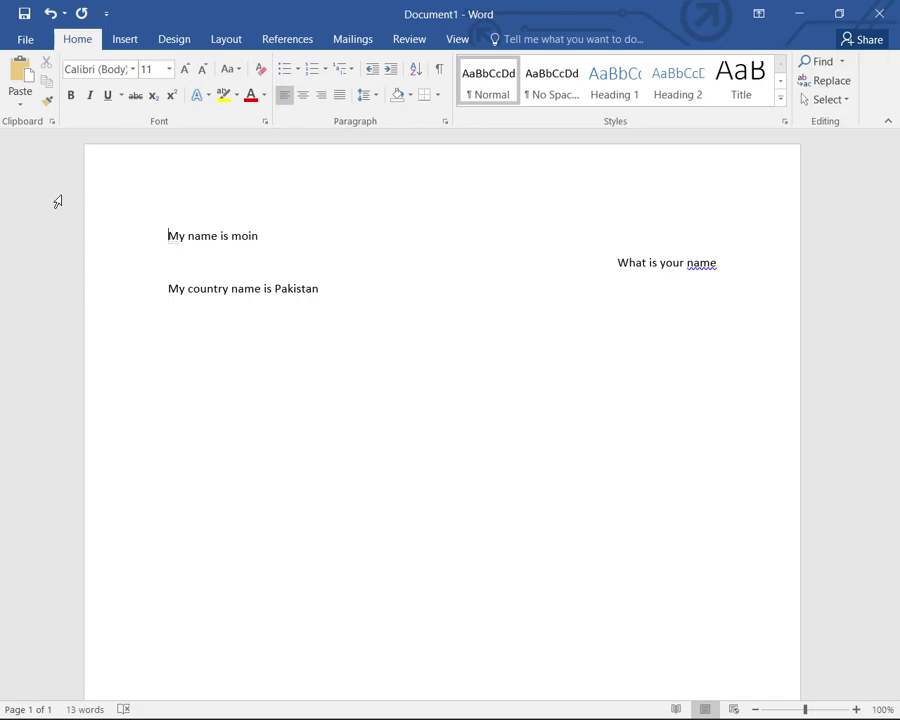
pyautogui.press('Insert+f')
pyautogui.press('Insert+f')
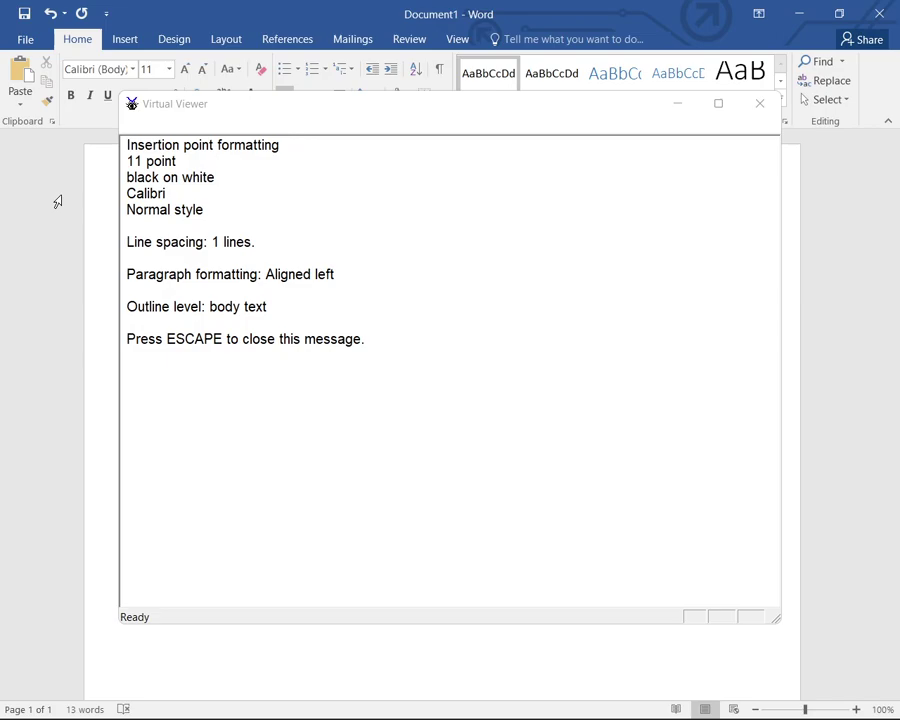
pyautogui.press('Escape')
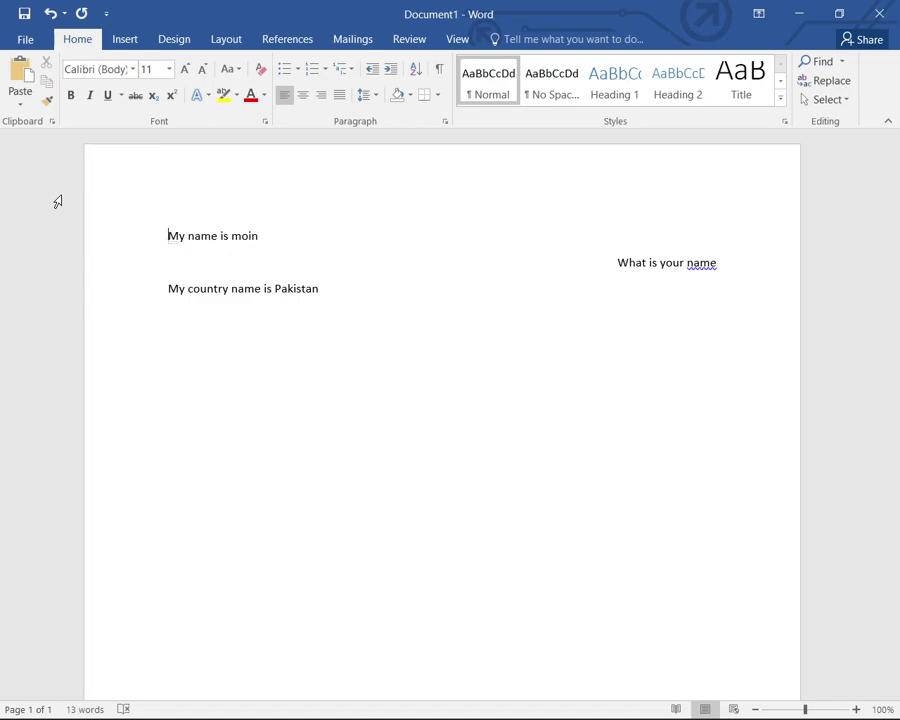
pyautogui.press('Down')
pyautogui.press('Up')
pyautogui.press('Down')
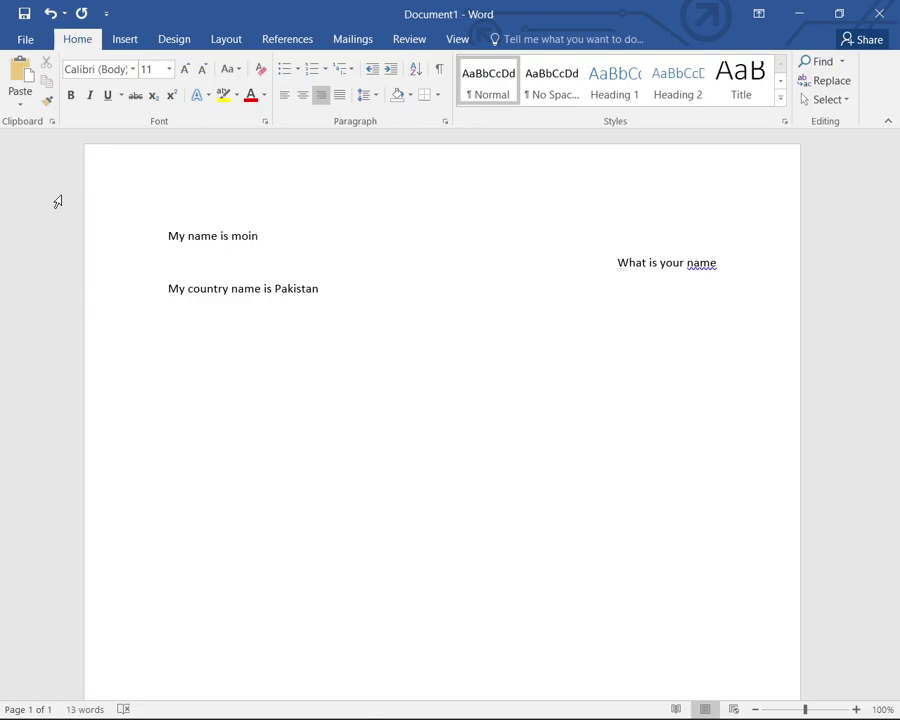
pyautogui.press('Up')
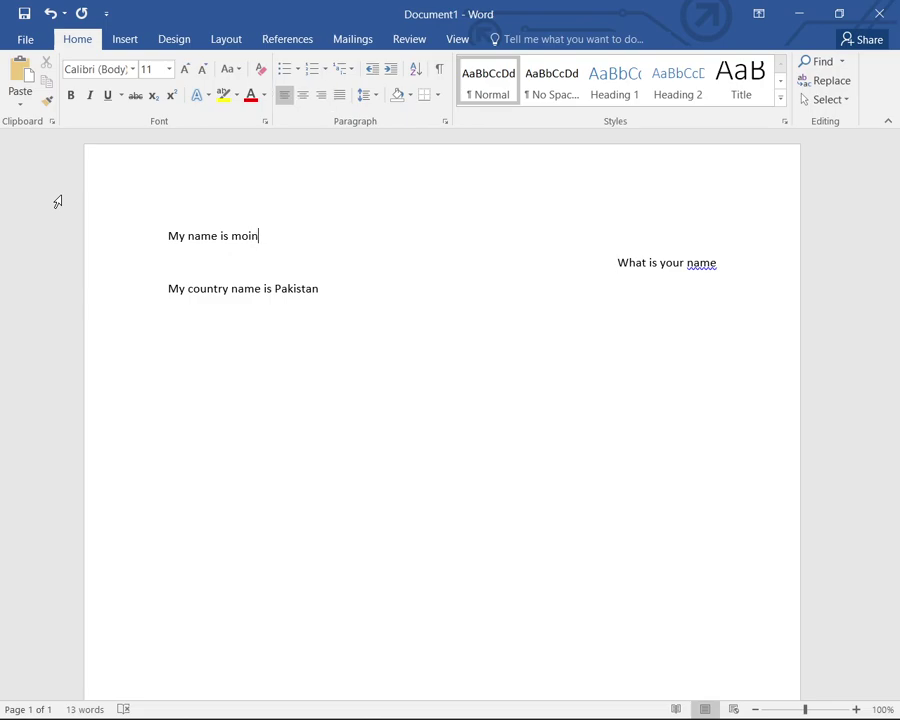
pyautogui.press('Down')
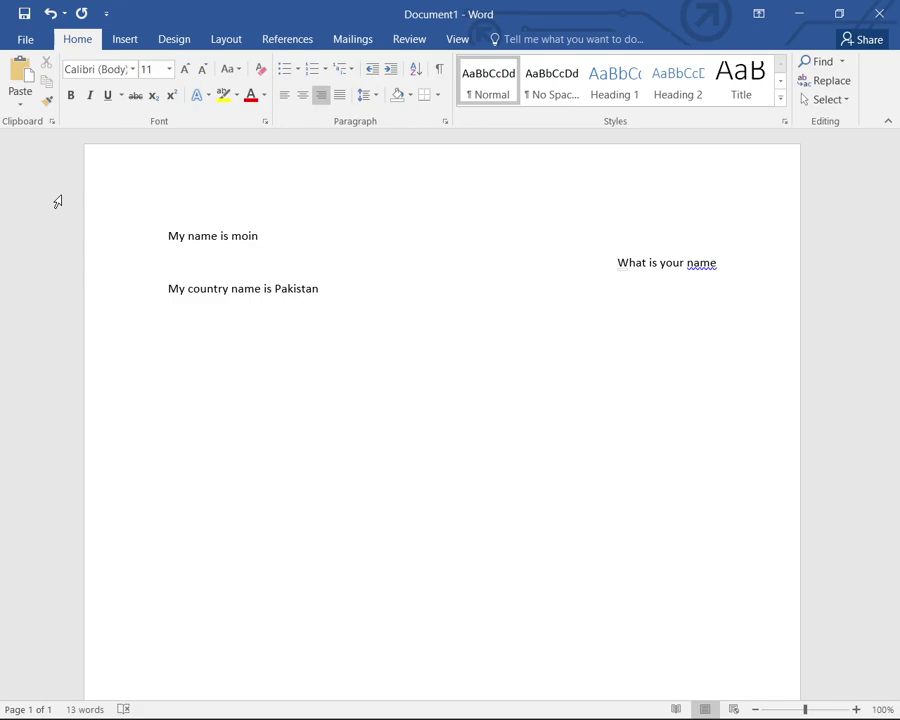
pyautogui.press('Insert+f')
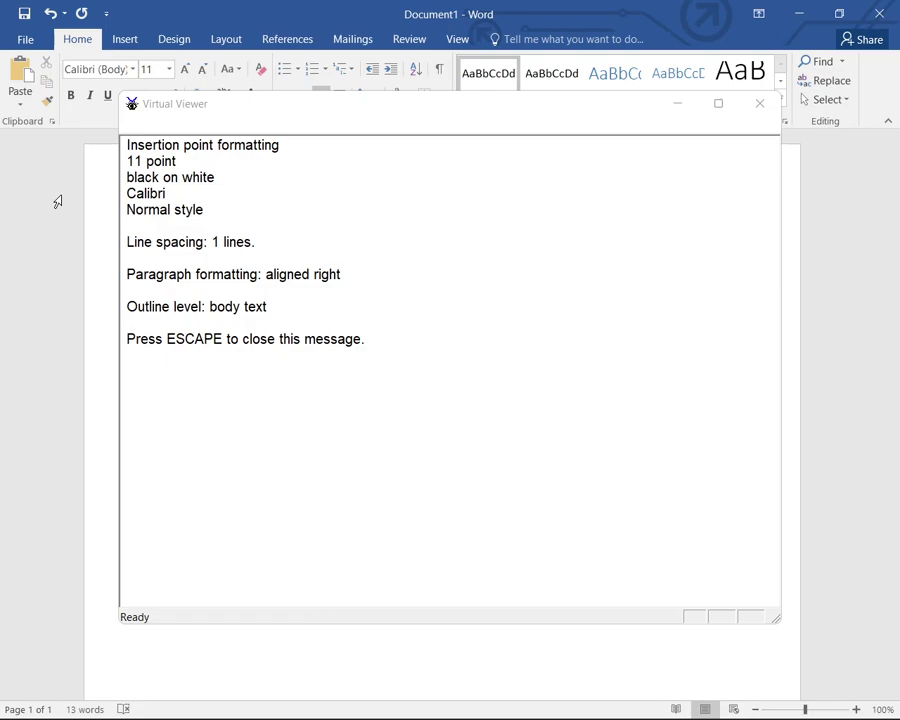
pyautogui.press('Escape')
pyautogui.press('Down')
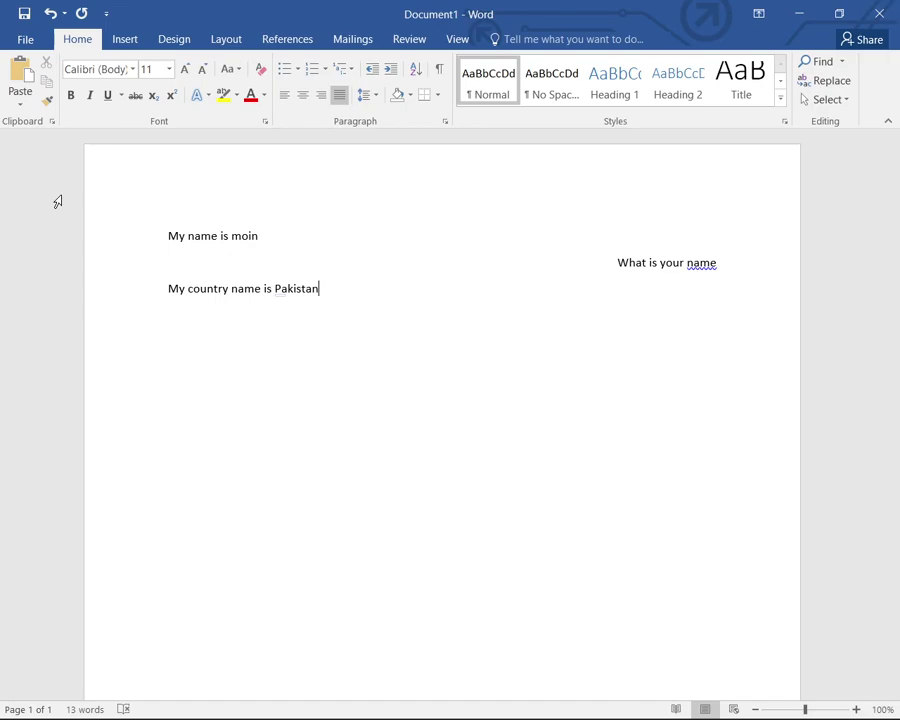
pyautogui.press('Insert+f')
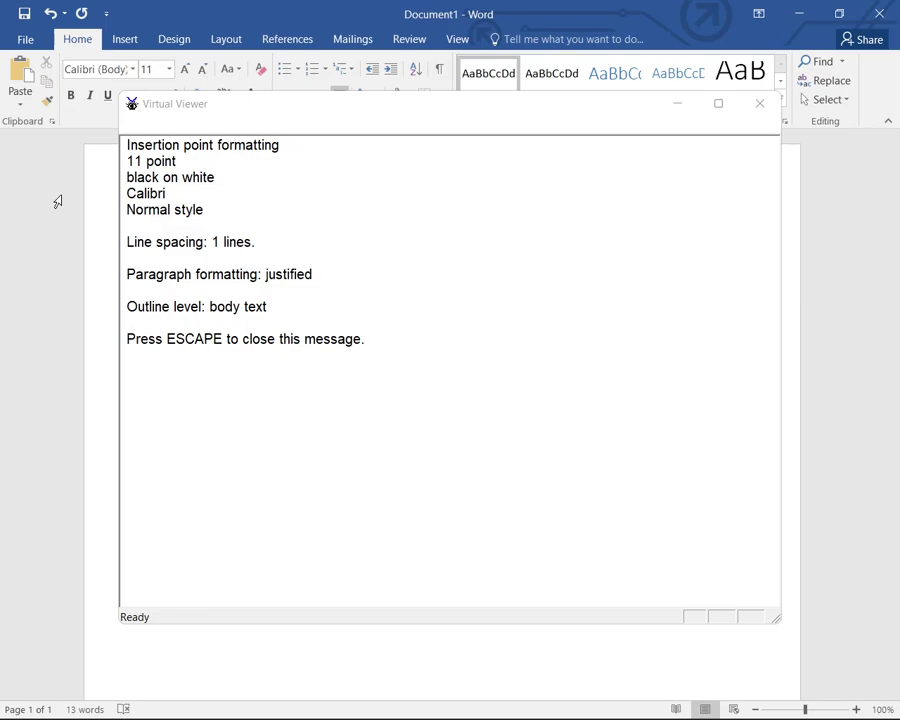
pyautogui.press('Escape')
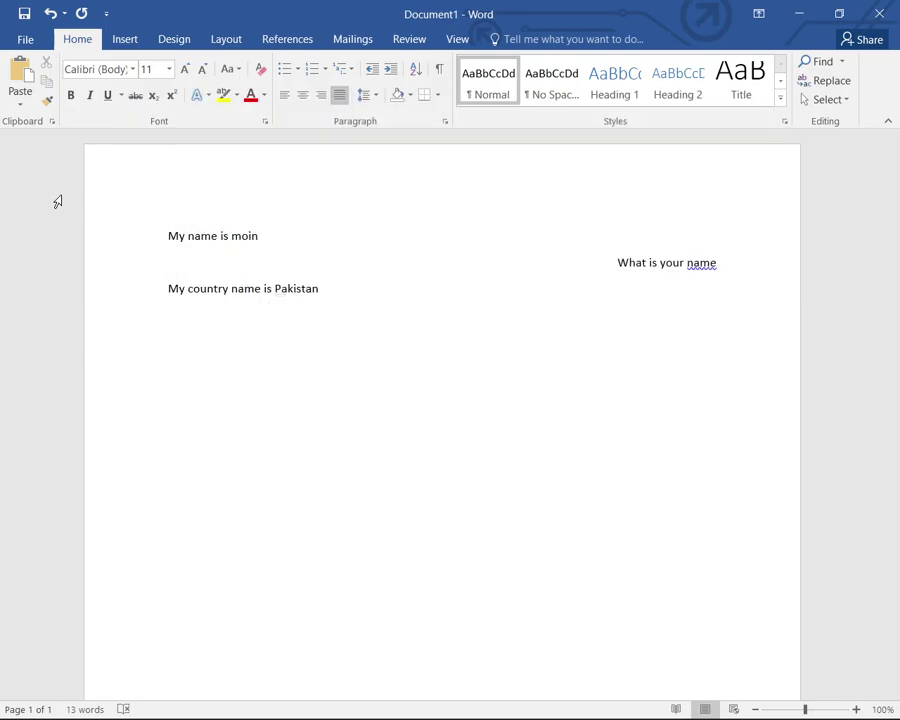
pyautogui.press('Return')
pyautogui.press('Up')
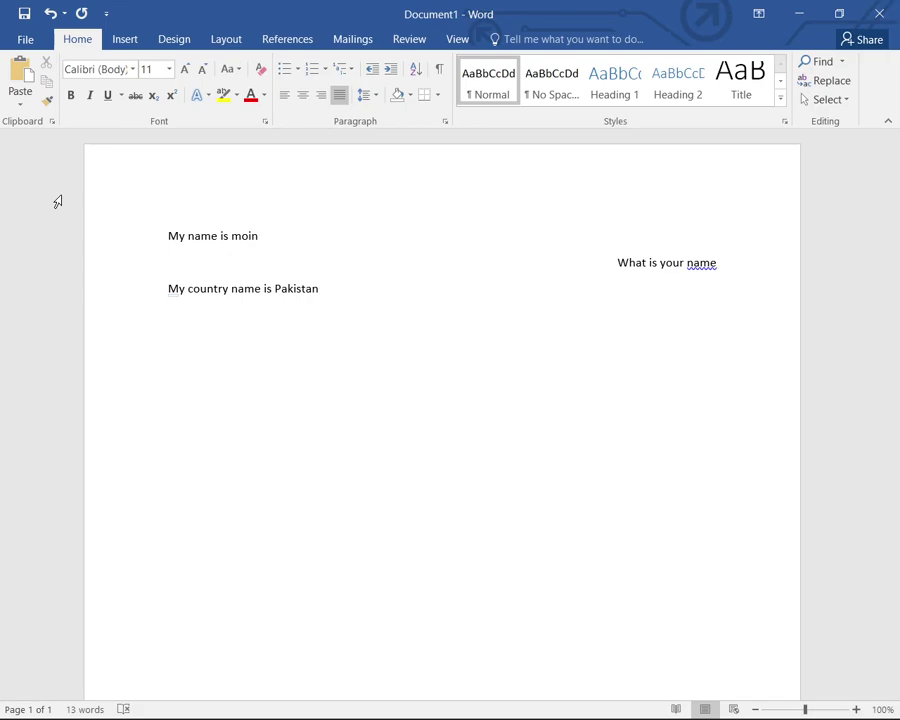